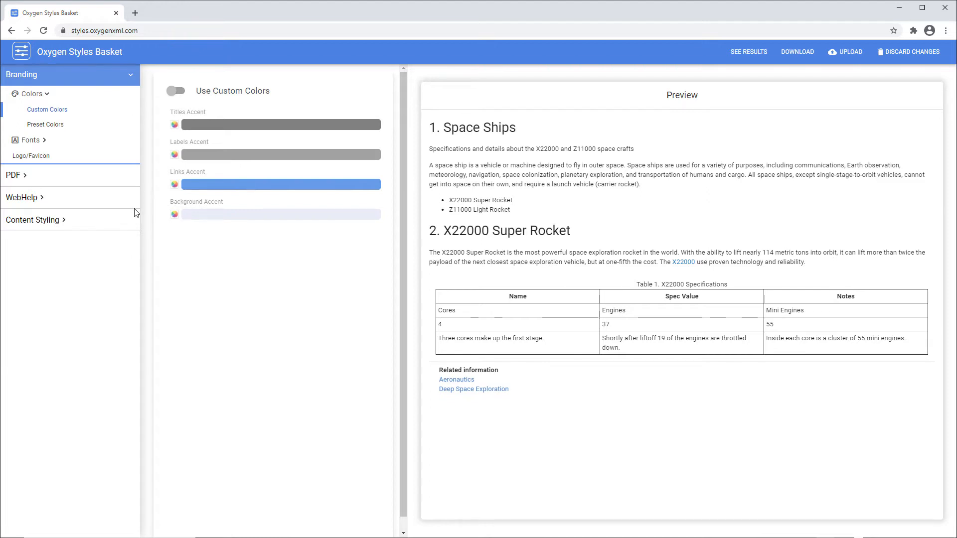
- Apply the Light preset color scheme to the branding
click(58, 125)
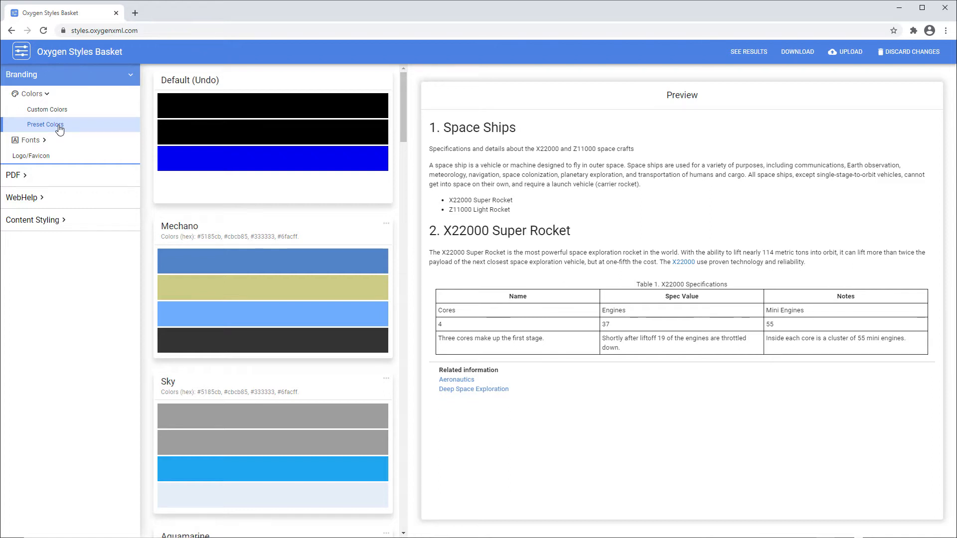
drag(400, 135, 432, 280)
click(359, 258)
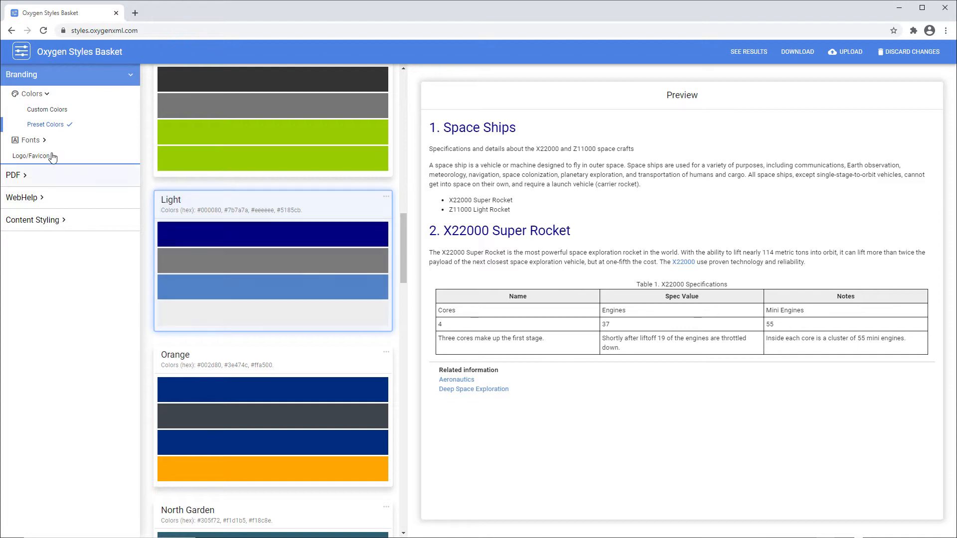
- Apply the "Roboto, Open Sans" preset font pair to the branding
click(38, 142)
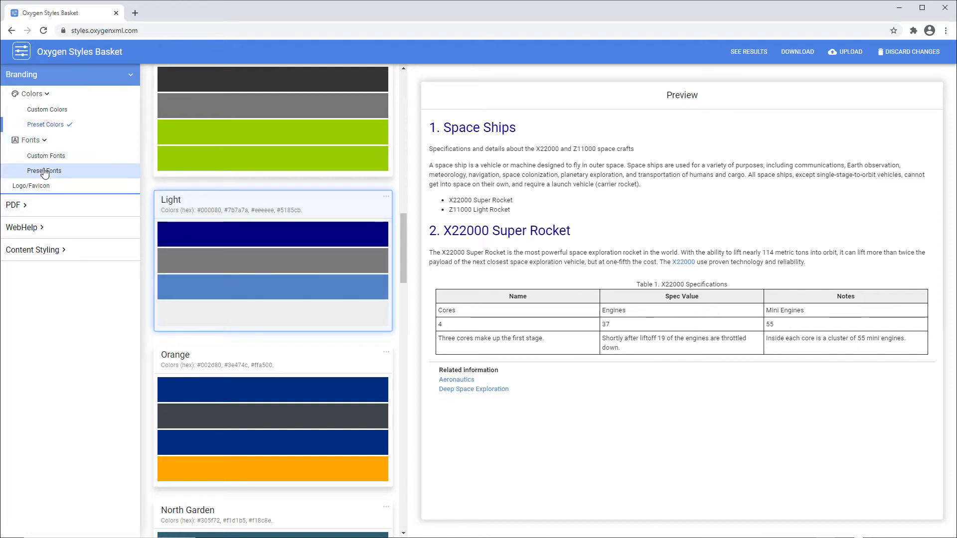
click(44, 171)
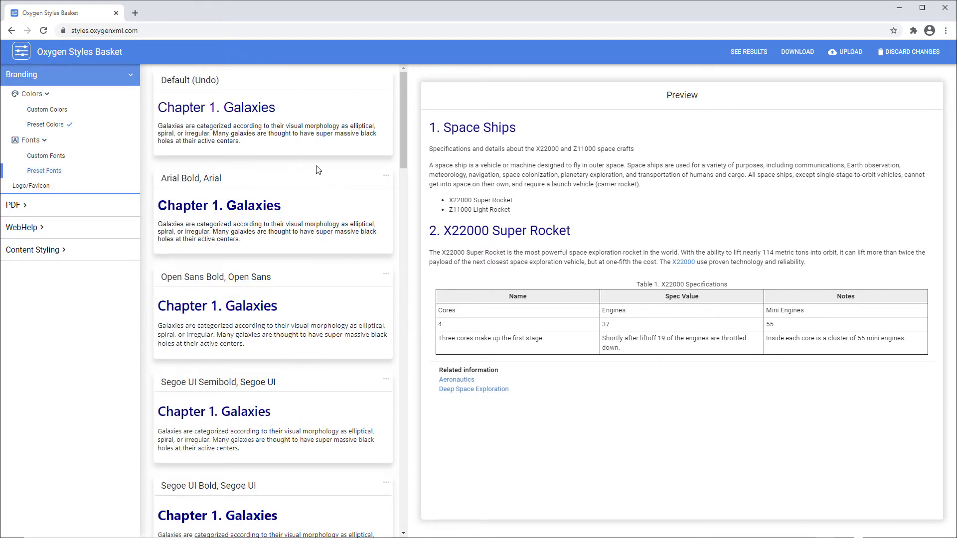
drag(398, 157, 400, 232)
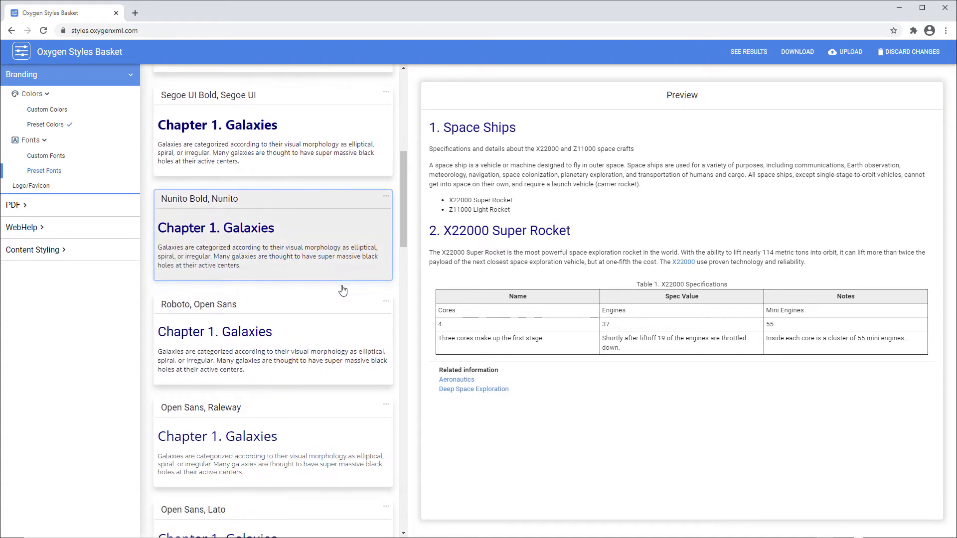
click(323, 326)
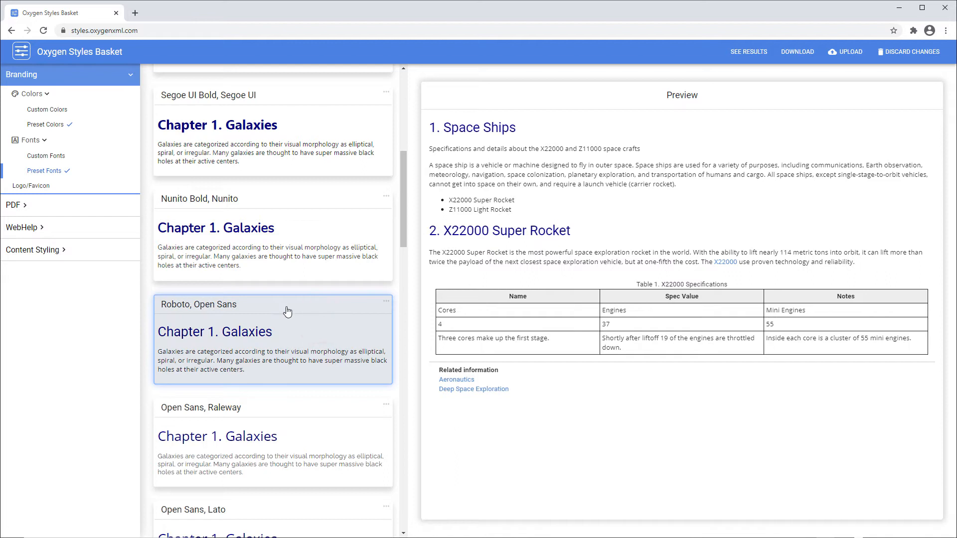
- Upload cover.svg as the background image of the PDF cover page
click(32, 205)
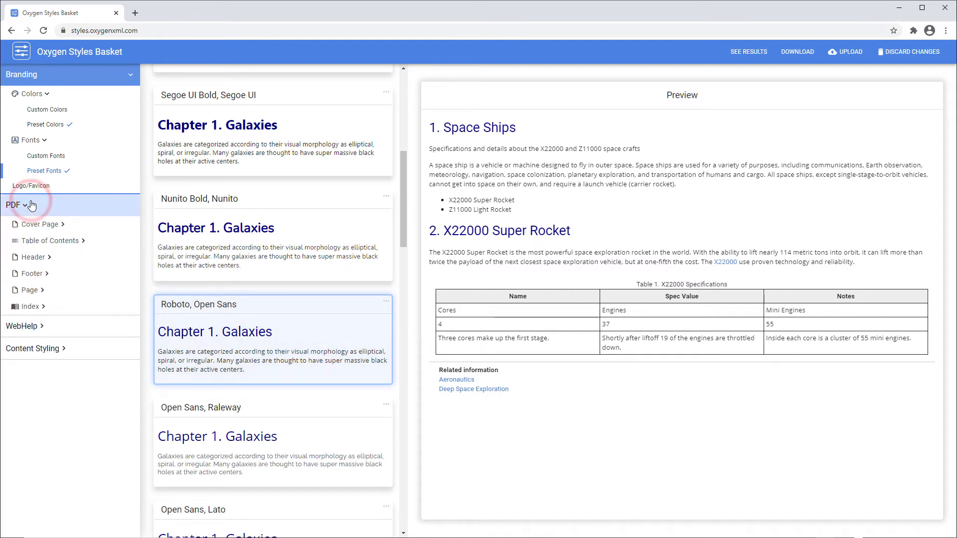
click(41, 225)
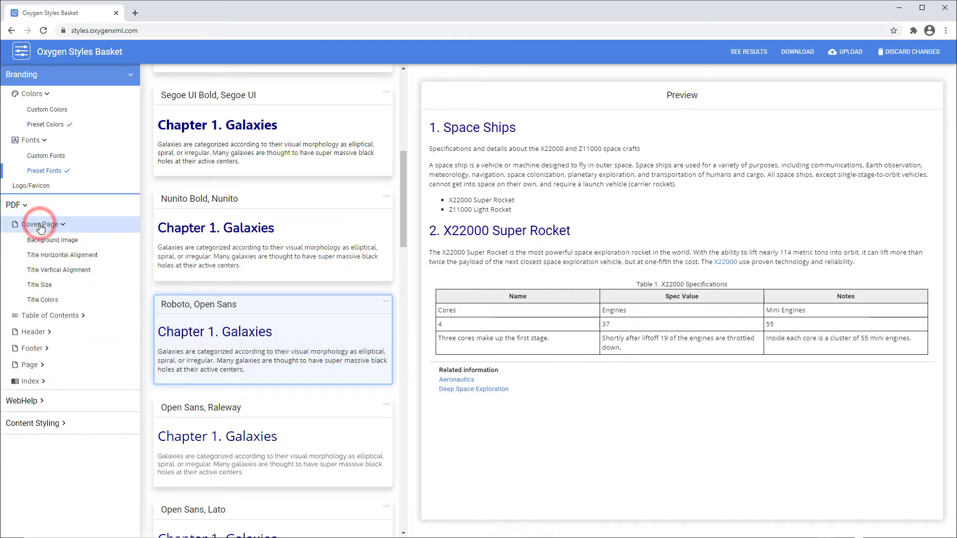
click(47, 241)
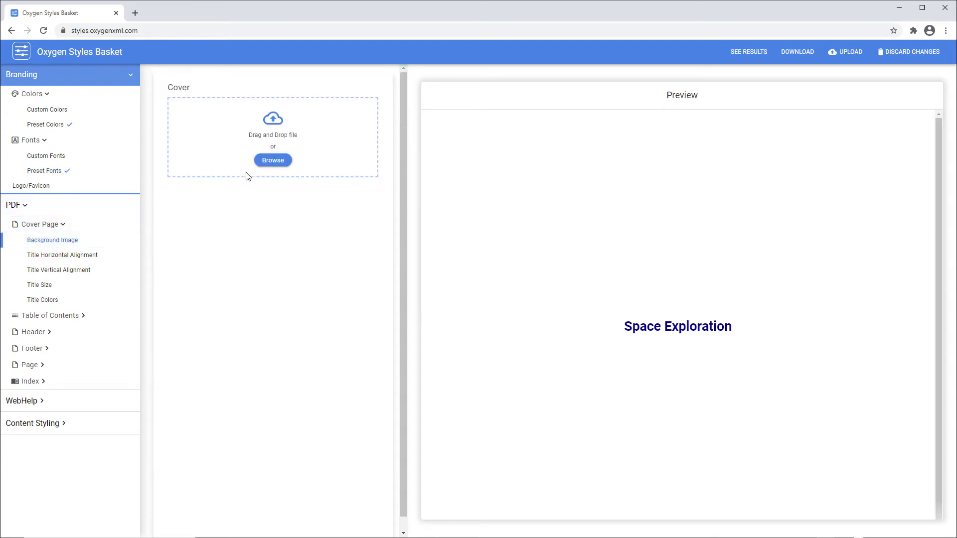
click(273, 161)
double_click(273, 160)
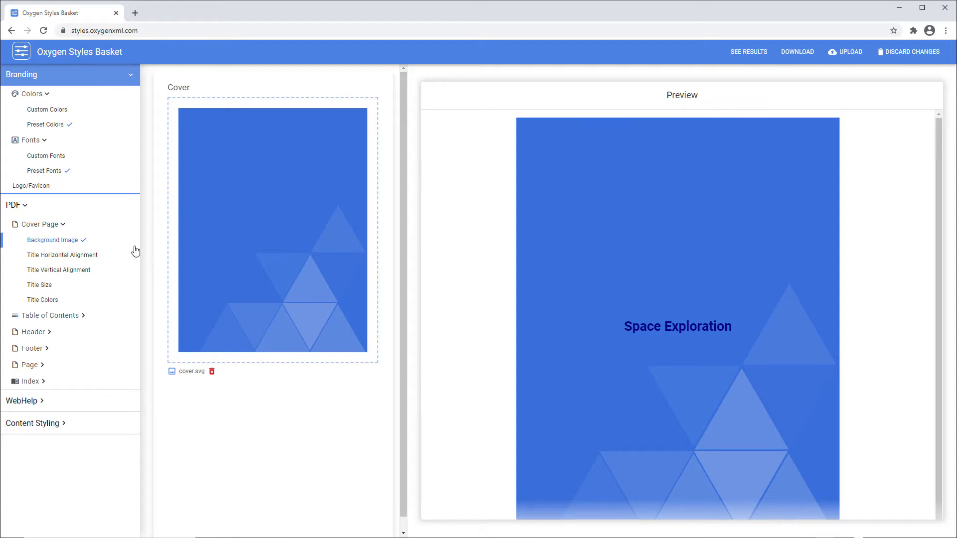
- Set the PDF cover page's title colors to White Title
click(50, 301)
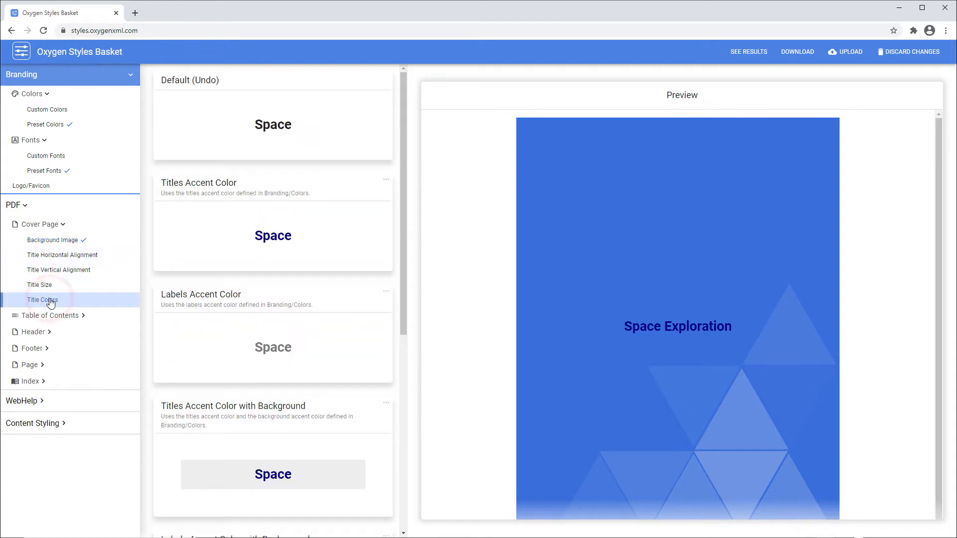
drag(400, 294, 399, 498)
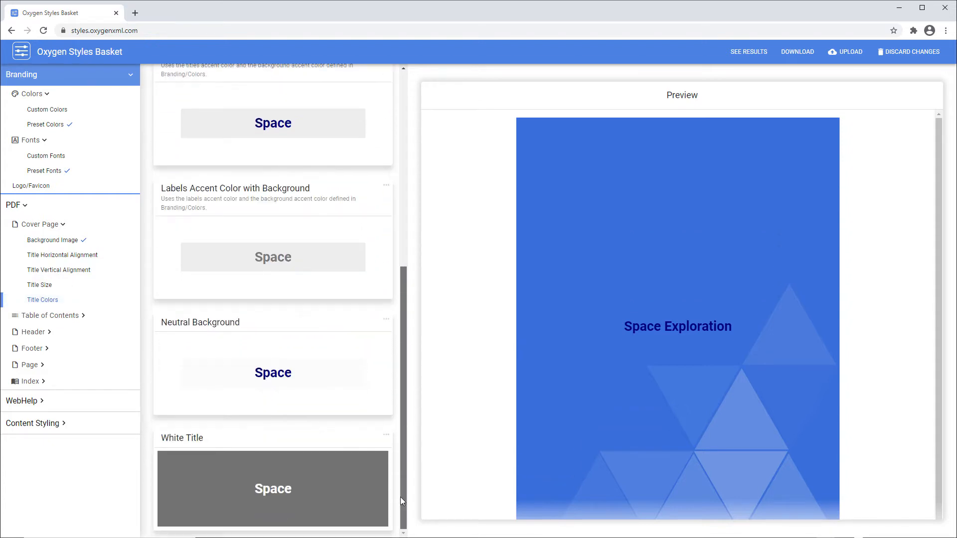
click(334, 501)
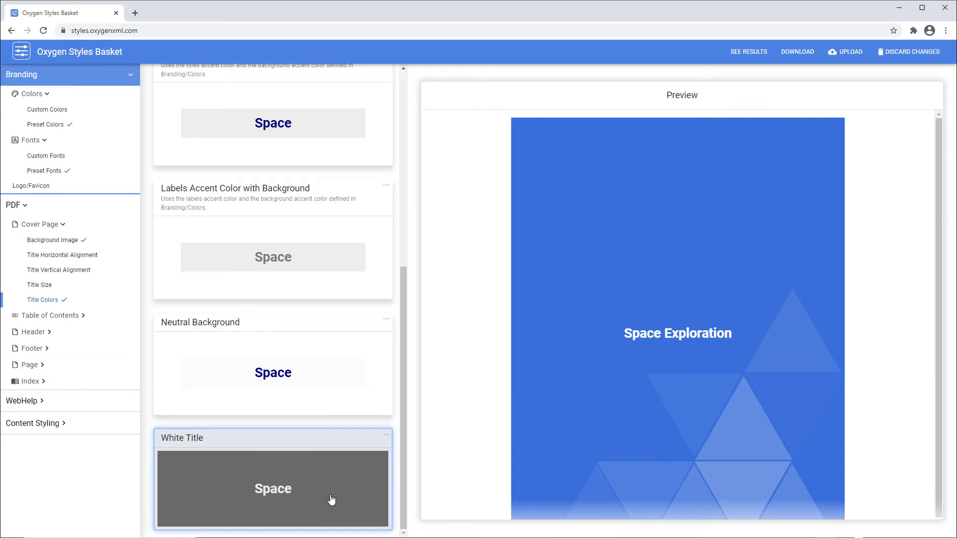
- Set the PDF header to show the Publication Title on left pages and the Chapter Title on right pages
click(42, 334)
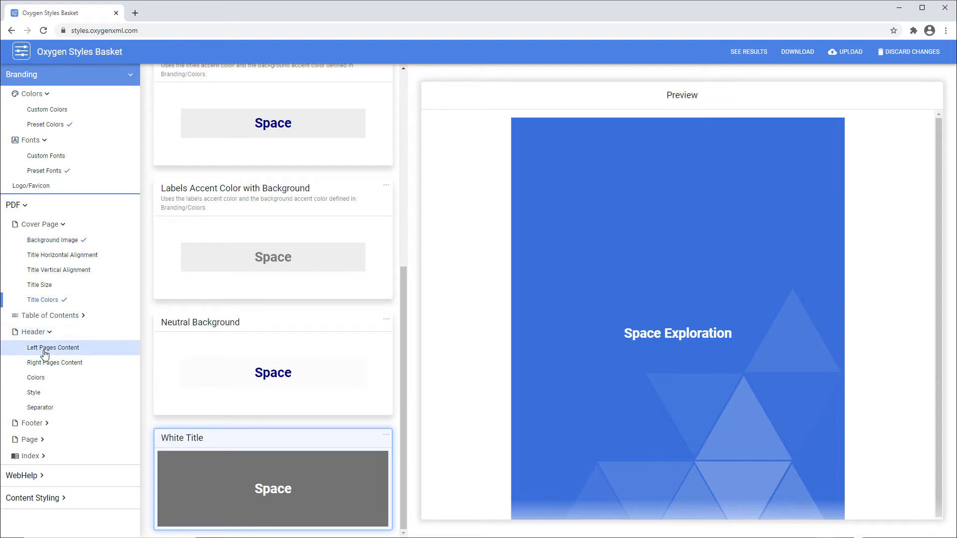
click(44, 353)
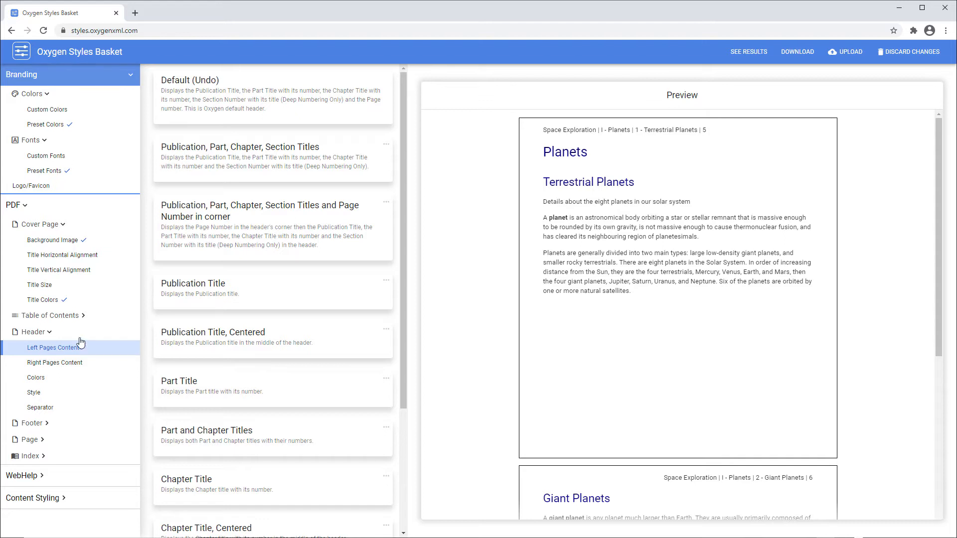
click(230, 301)
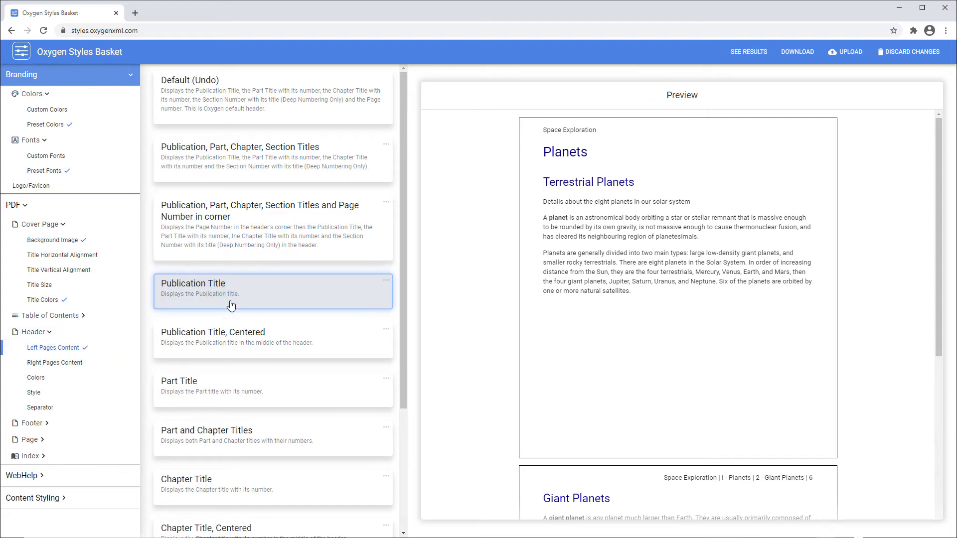
click(74, 364)
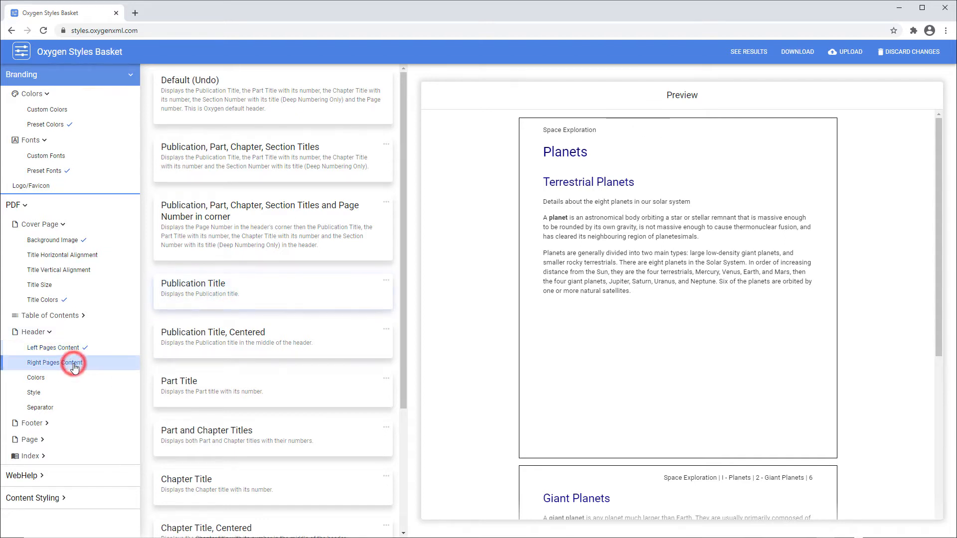
click(194, 487)
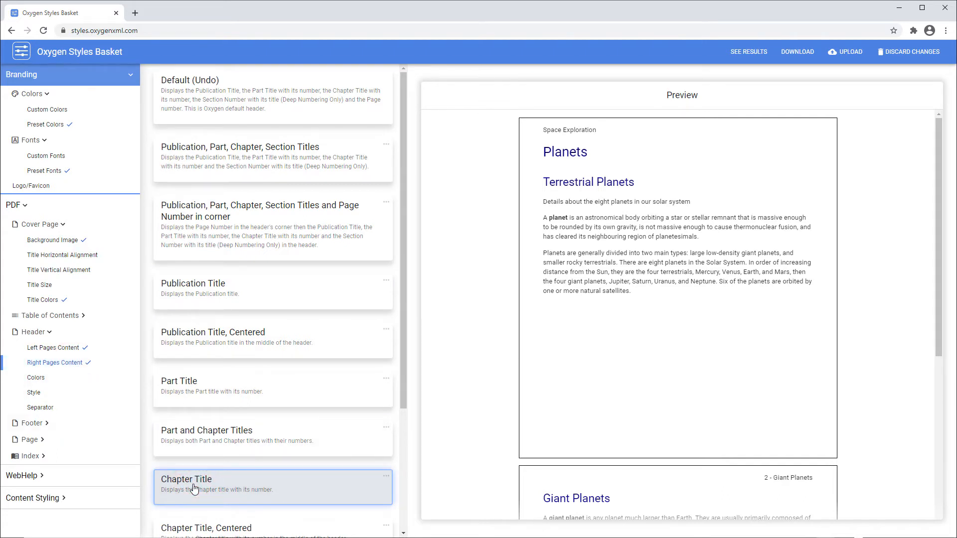
- Set the PDF footer content to "Page Number, Centered" for both left and right pages
click(46, 424)
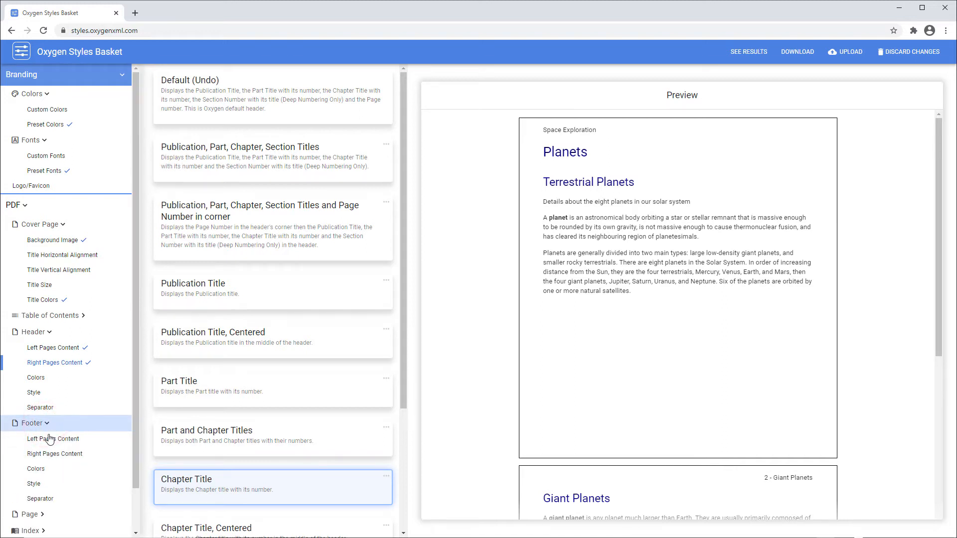
click(49, 440)
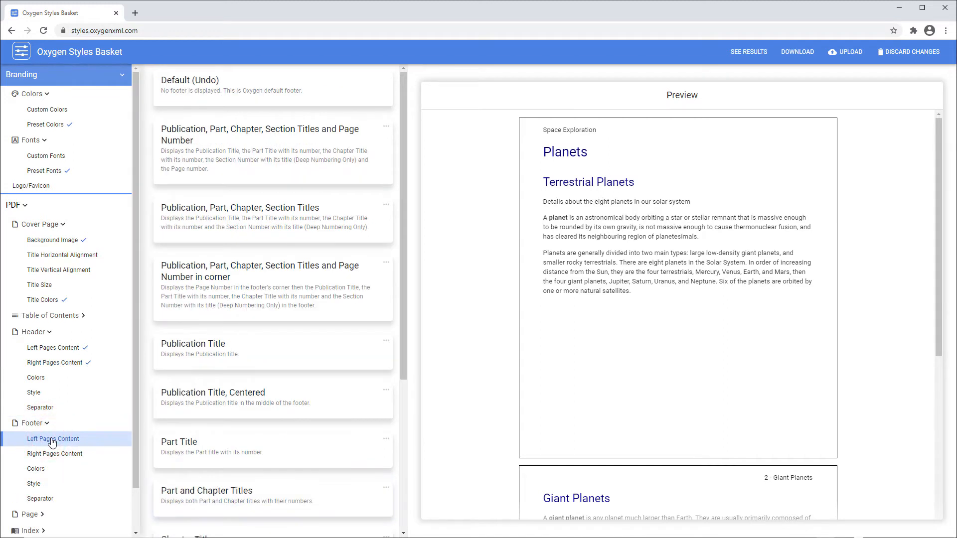
drag(401, 366, 405, 517)
click(313, 507)
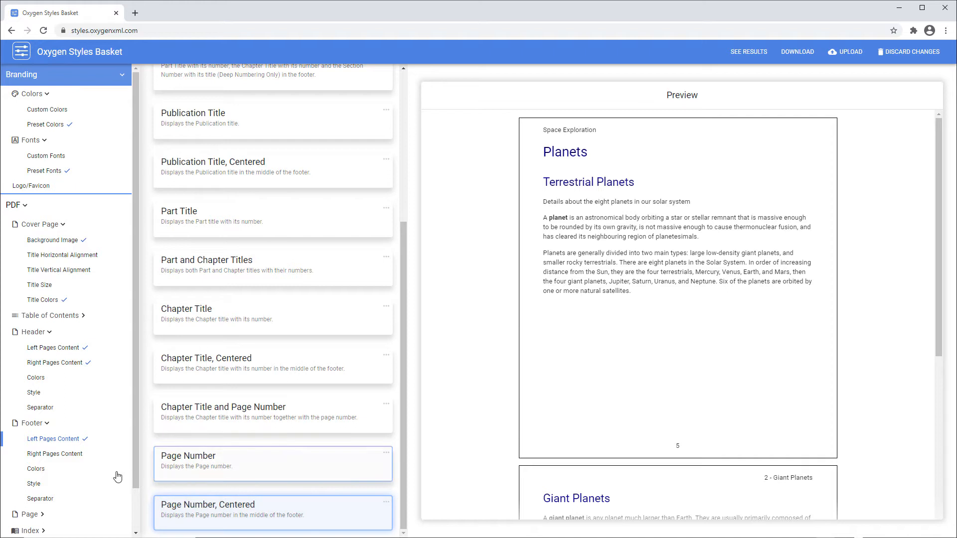
click(72, 456)
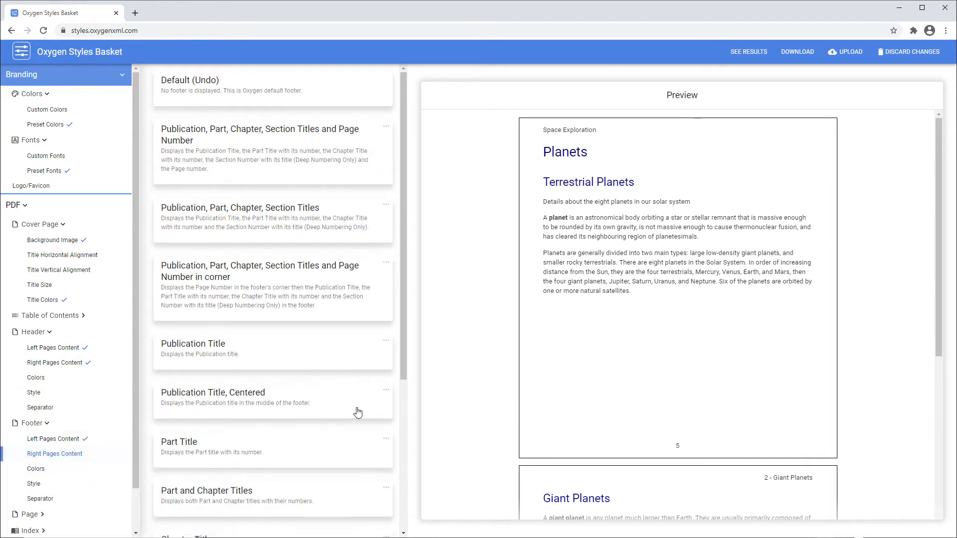
drag(404, 372, 338, 528)
click(335, 526)
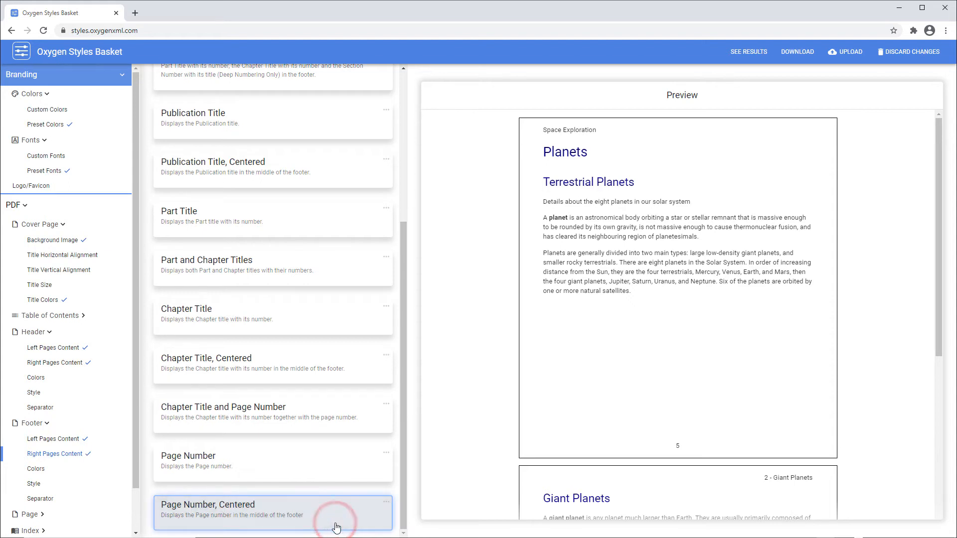
- Apply the "Titles and Links Accent Colors" tiles theme to the WebHelp main page
click(54, 206)
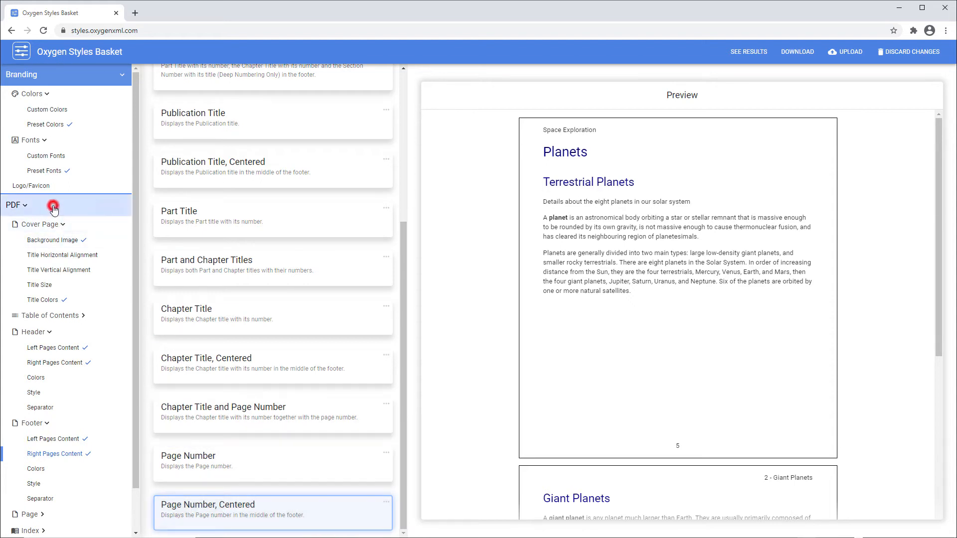
click(59, 225)
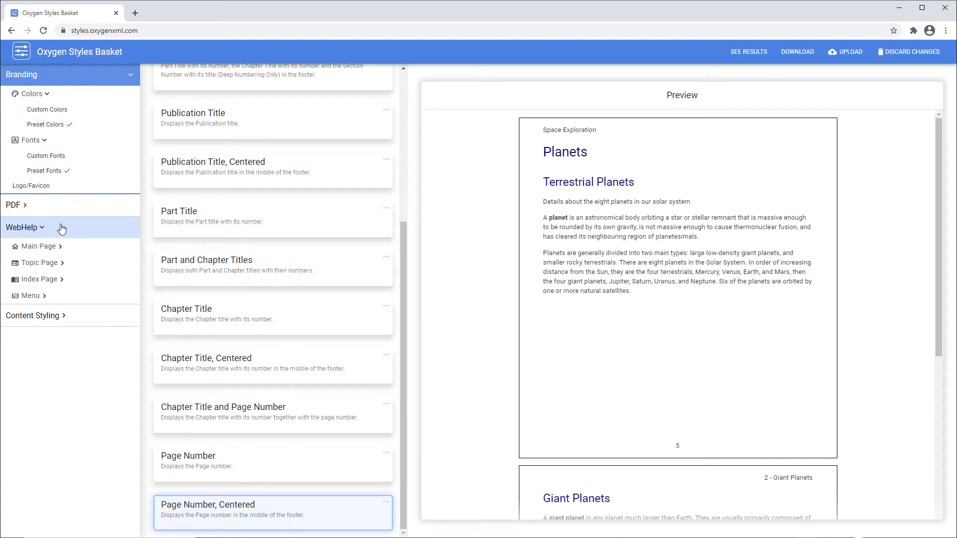
click(62, 245)
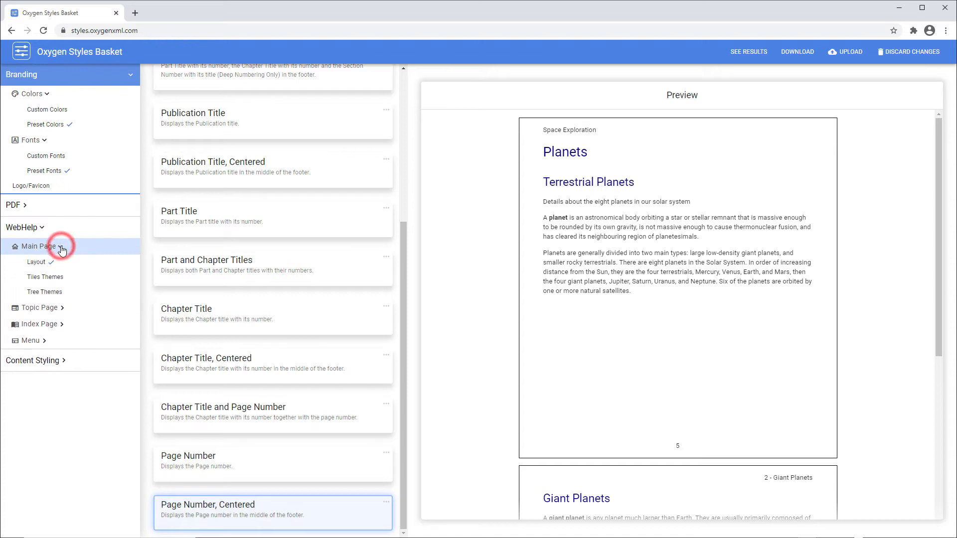
click(64, 278)
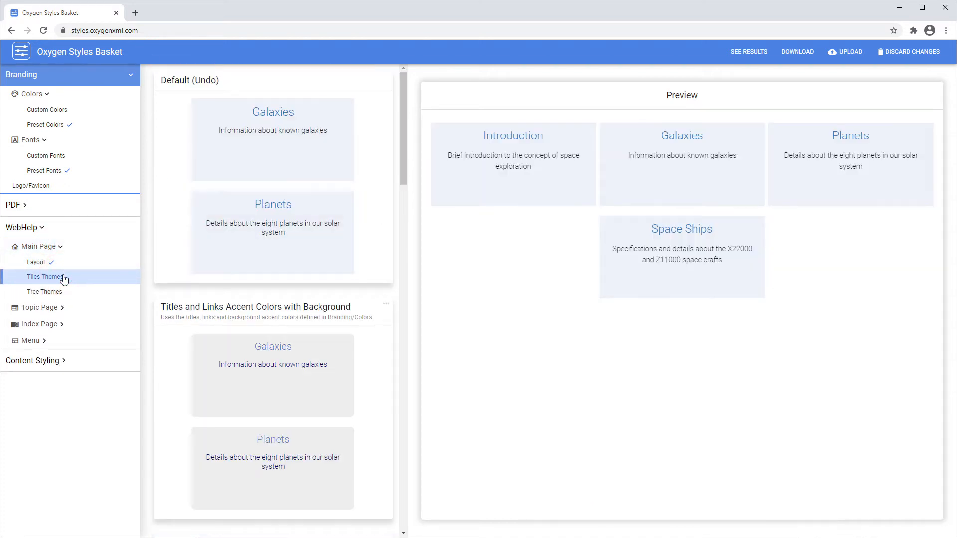
drag(402, 162, 399, 262)
click(359, 259)
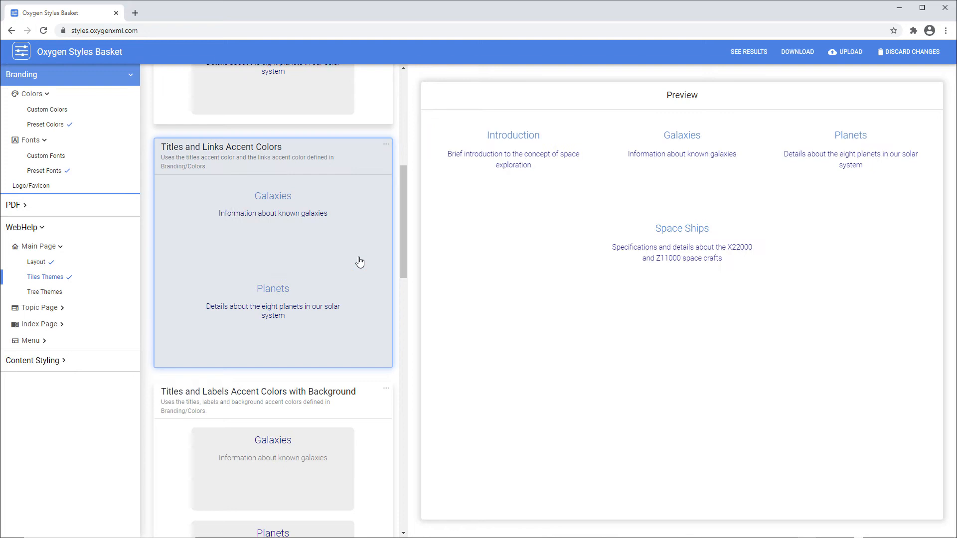
- Set the WebHelp topic page's breadcrumb colors to "Titles and Links Accent Colors"
click(55, 309)
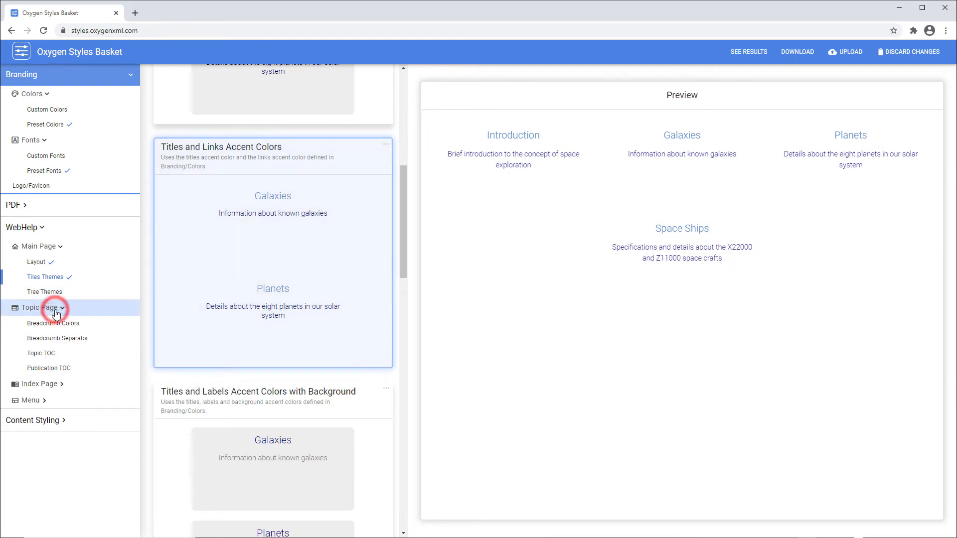
click(59, 324)
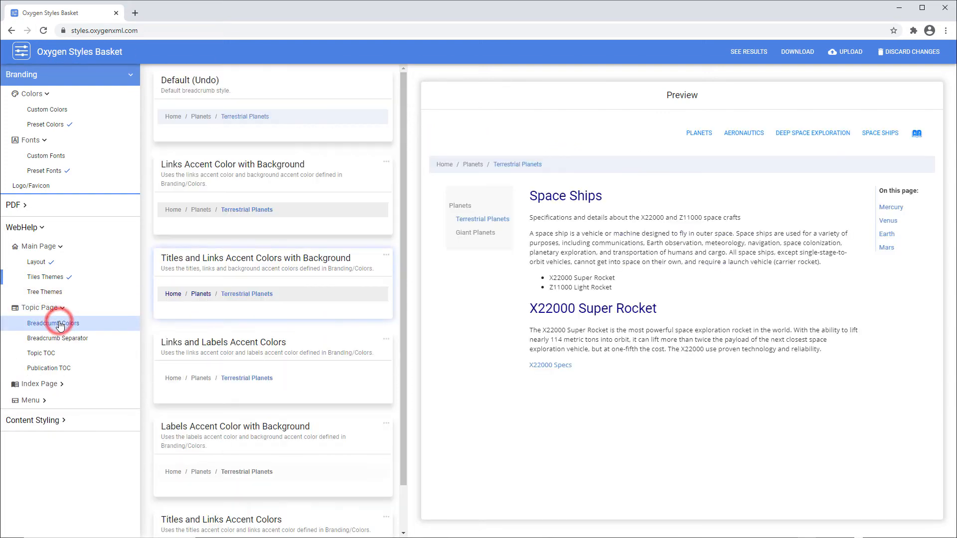
drag(402, 322, 404, 421)
click(335, 473)
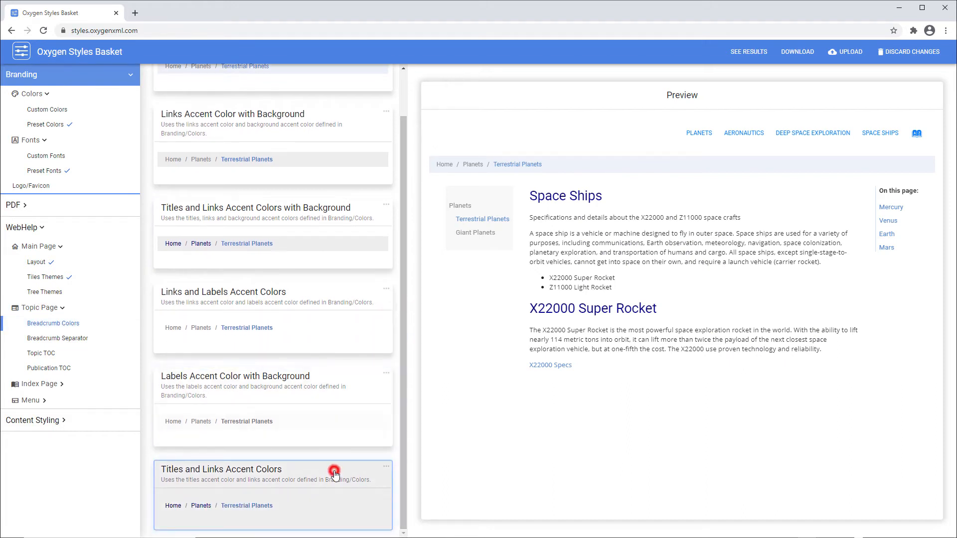
- Style the WebHelp topic page's Topic TOC as "Without border" and its Publication TOC as "Just TOC"
click(117, 359)
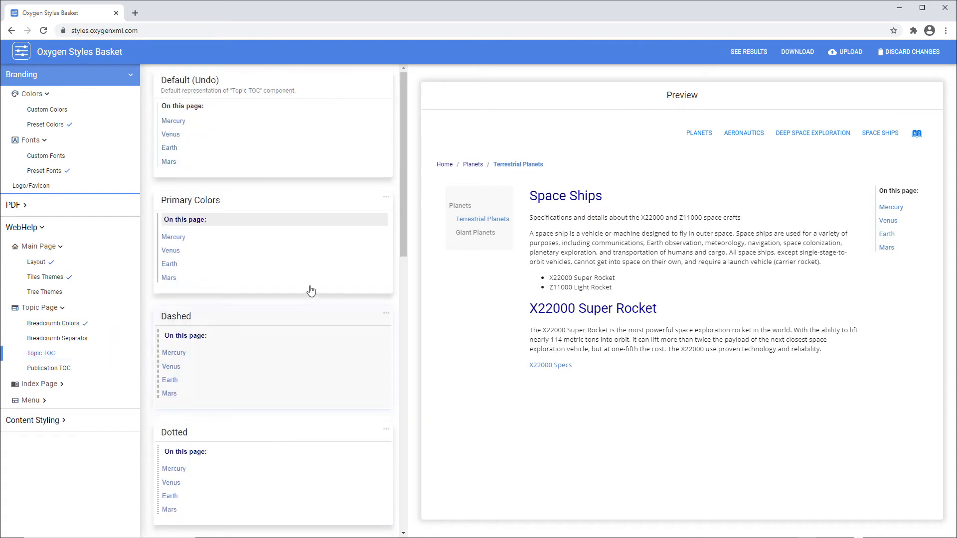
drag(402, 246, 406, 302)
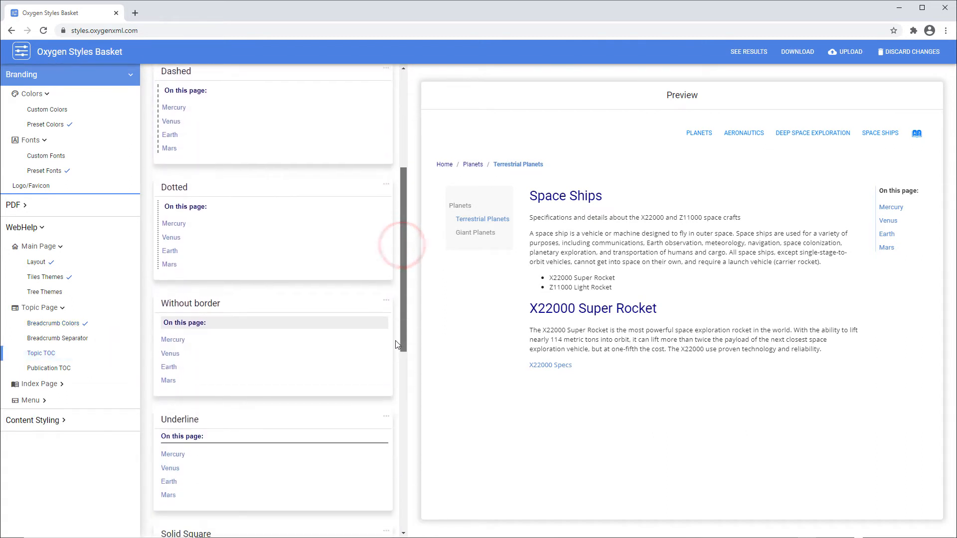
click(326, 357)
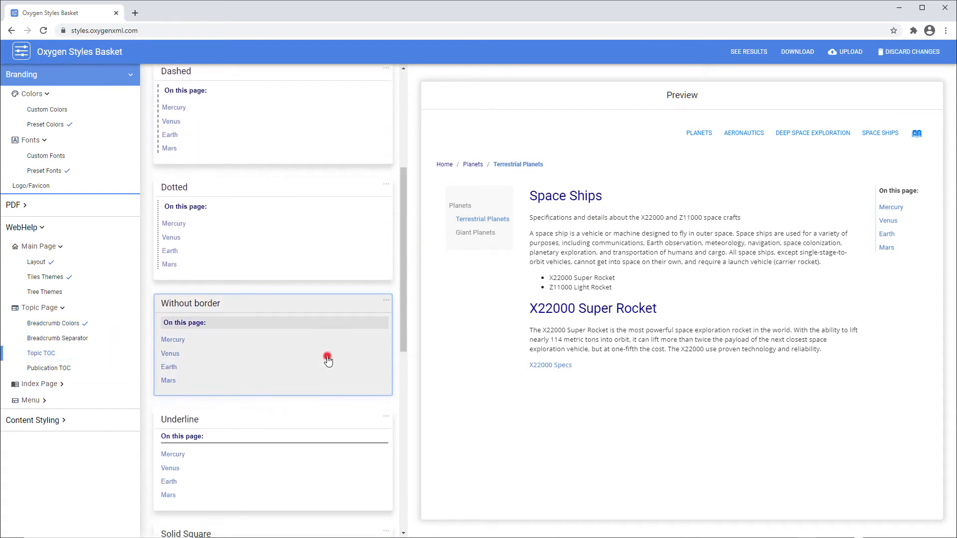
click(80, 368)
click(258, 344)
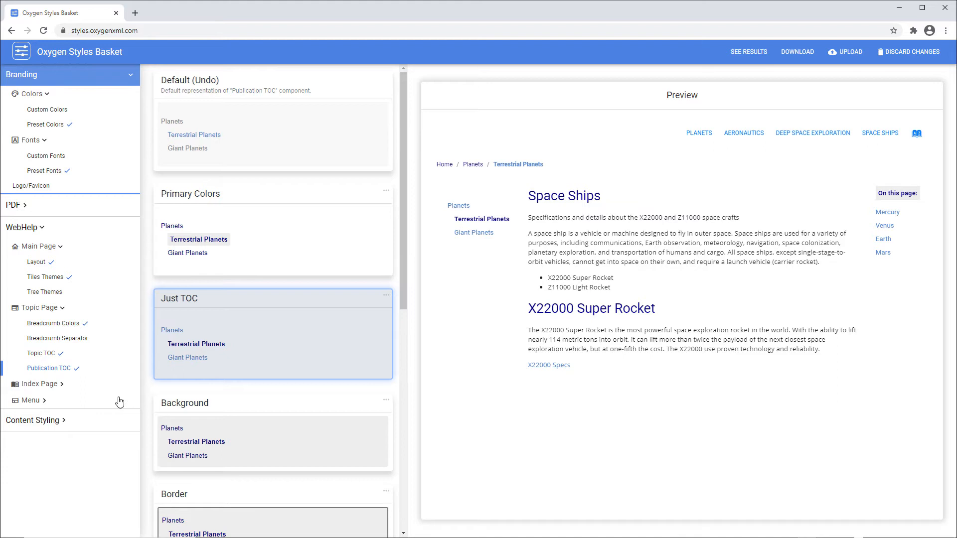
- Set the WebHelp menu colors to "Links Accent Color (Light)"
click(63, 401)
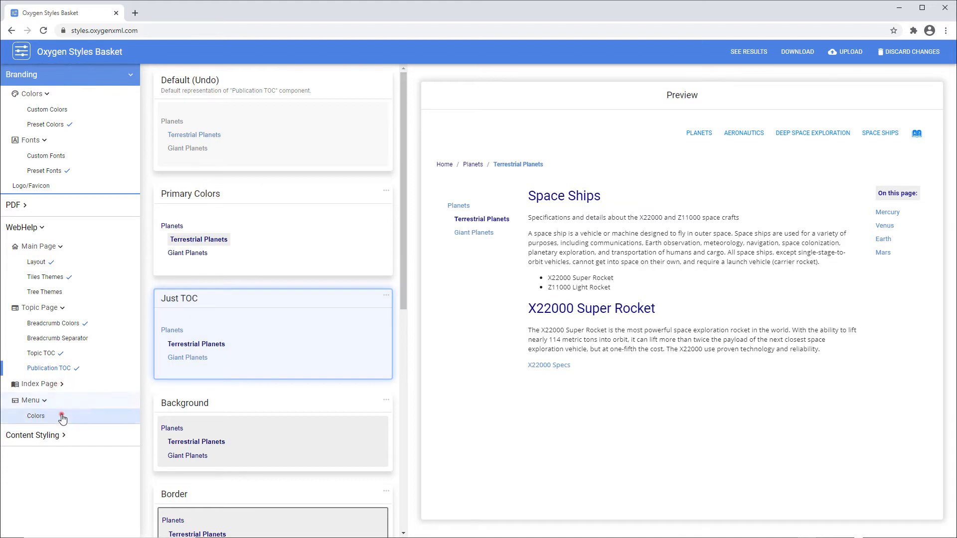
click(62, 417)
drag(403, 175, 386, 449)
click(381, 443)
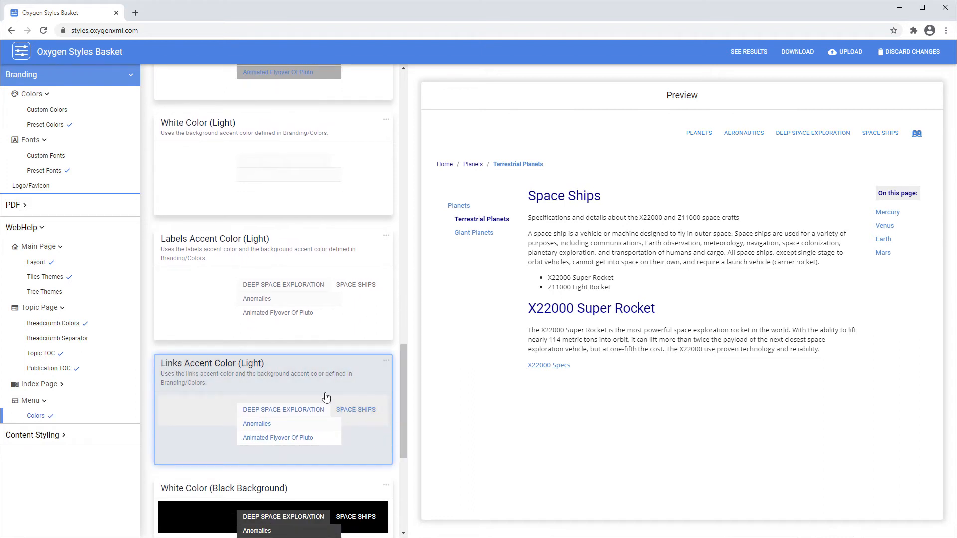
click(108, 228)
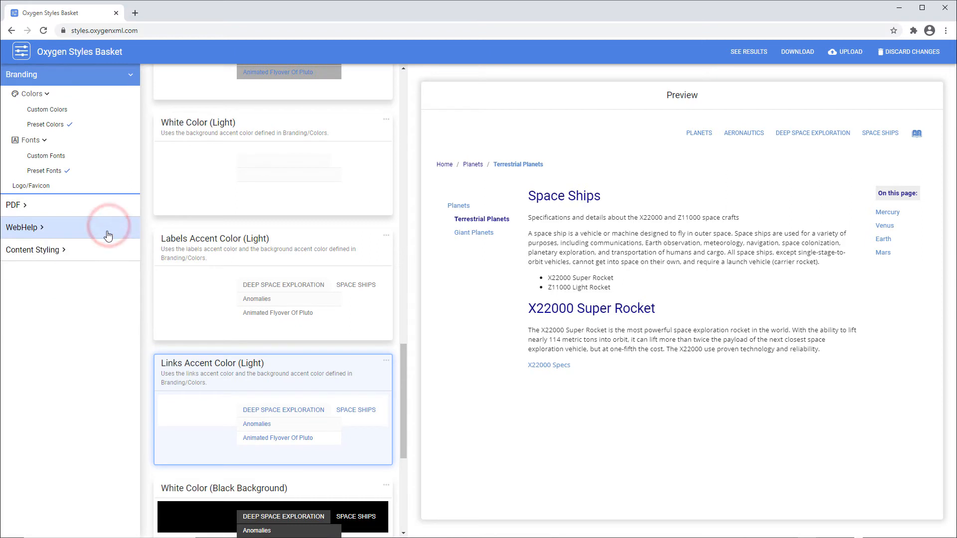
- Set the content styling for tables to the "No Lateral Borders" style
click(102, 253)
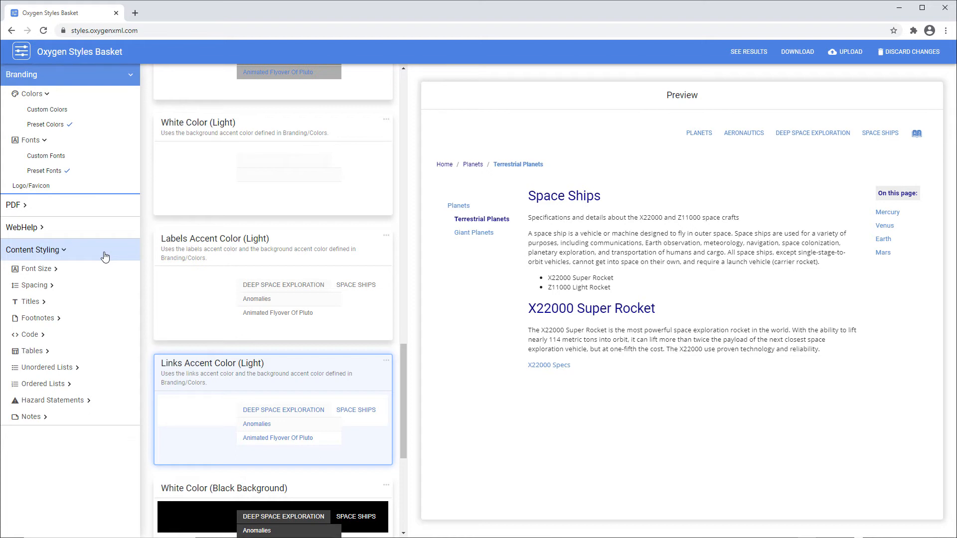
click(47, 351)
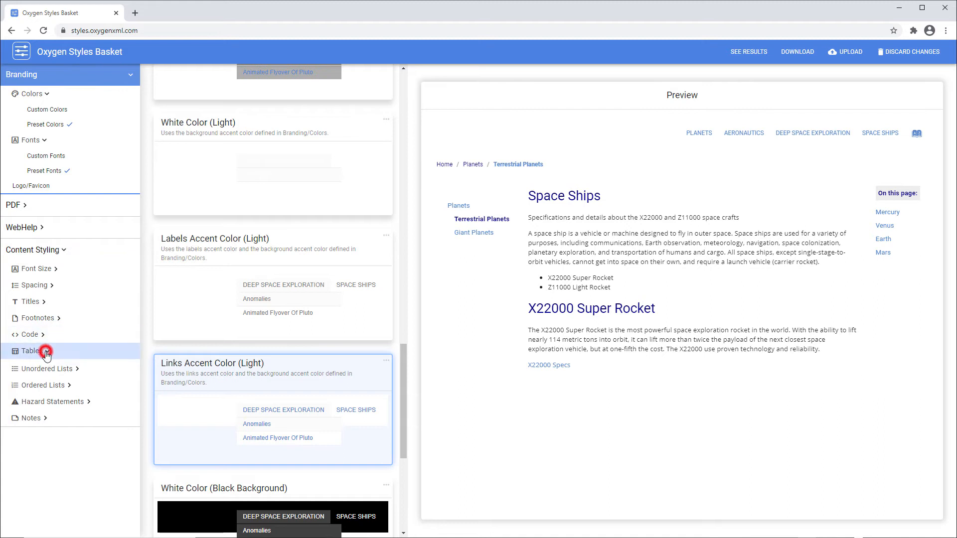
click(44, 368)
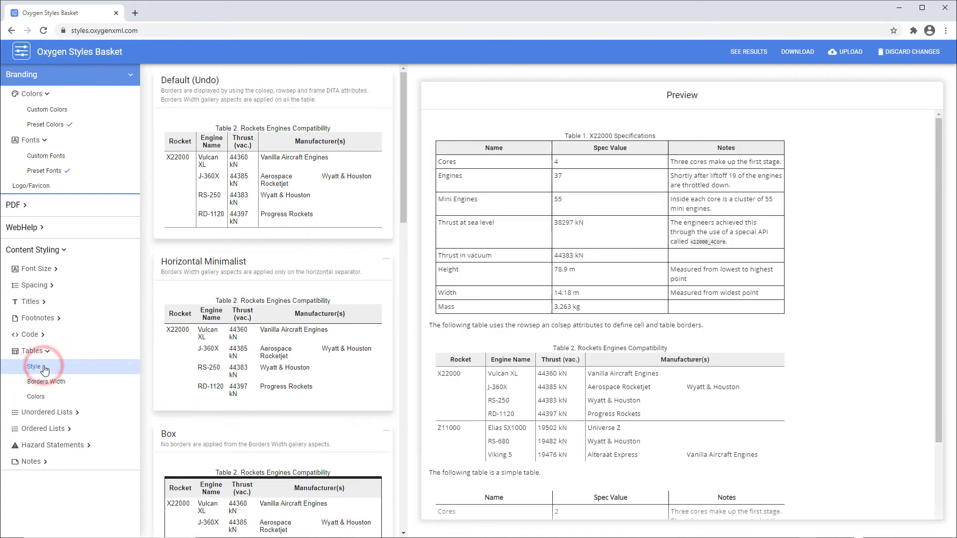
drag(404, 202, 398, 334)
scroll(369, 349, down, 6)
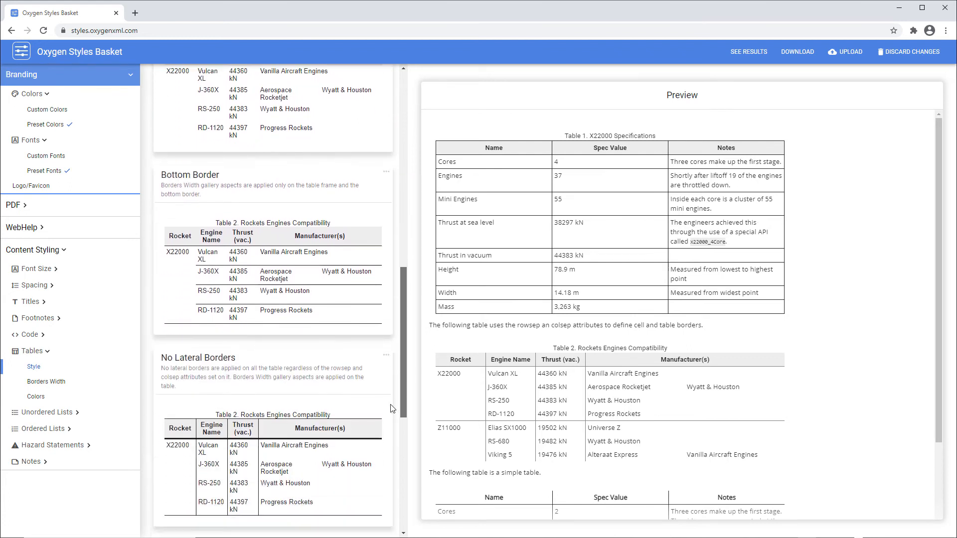
click(332, 357)
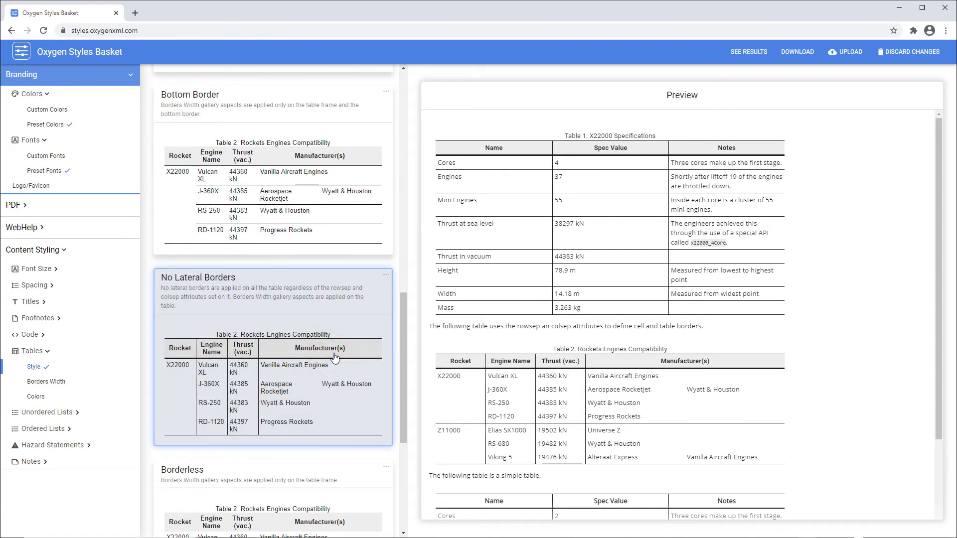
- Set the hazard statement colors to "Light"
click(89, 445)
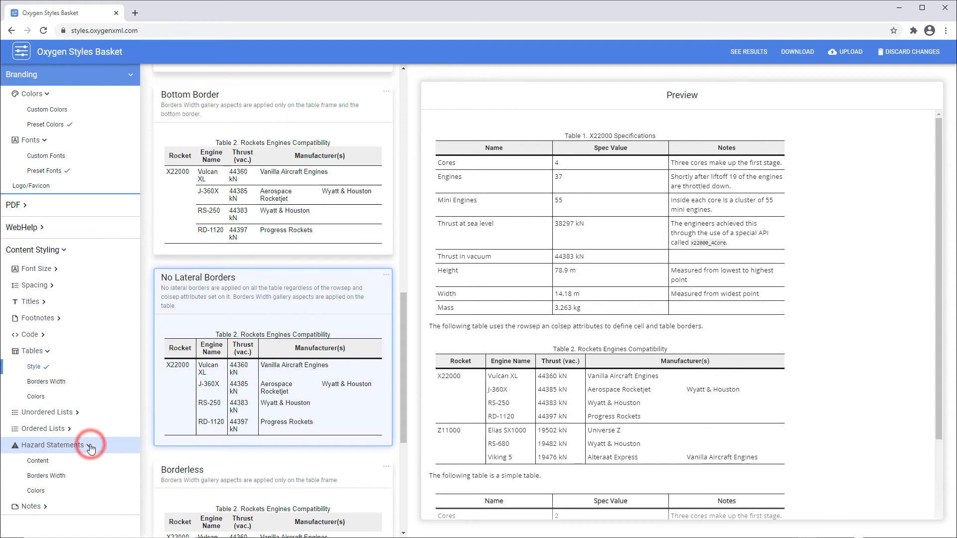
click(75, 491)
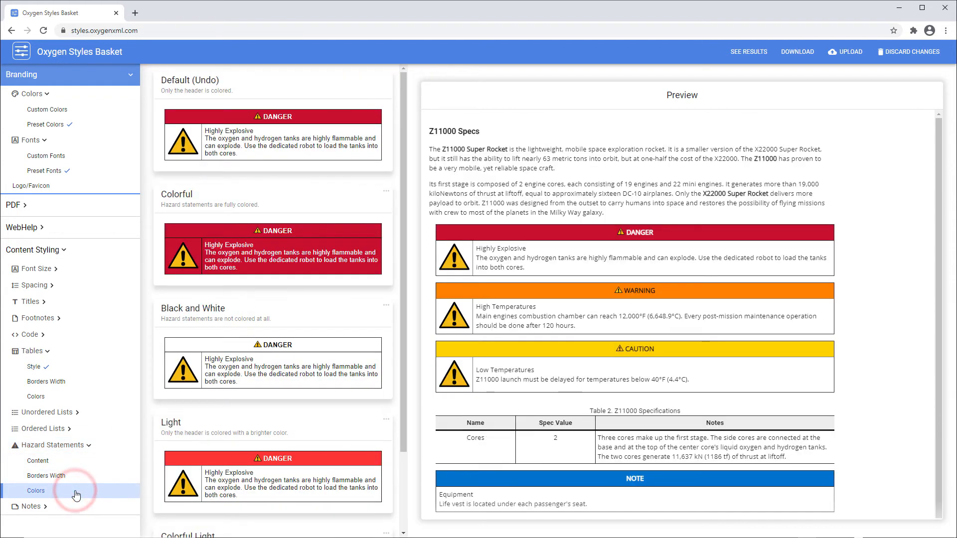
drag(402, 350, 363, 390)
click(362, 390)
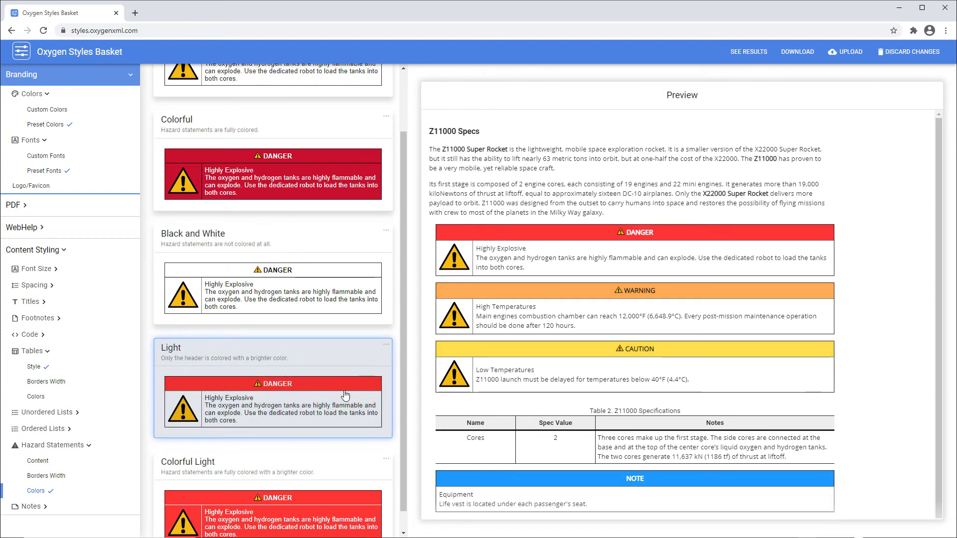
- Style notes with the "Rounded Box with Borders" border style and "Colorful" colors, and check them in the preview
click(99, 510)
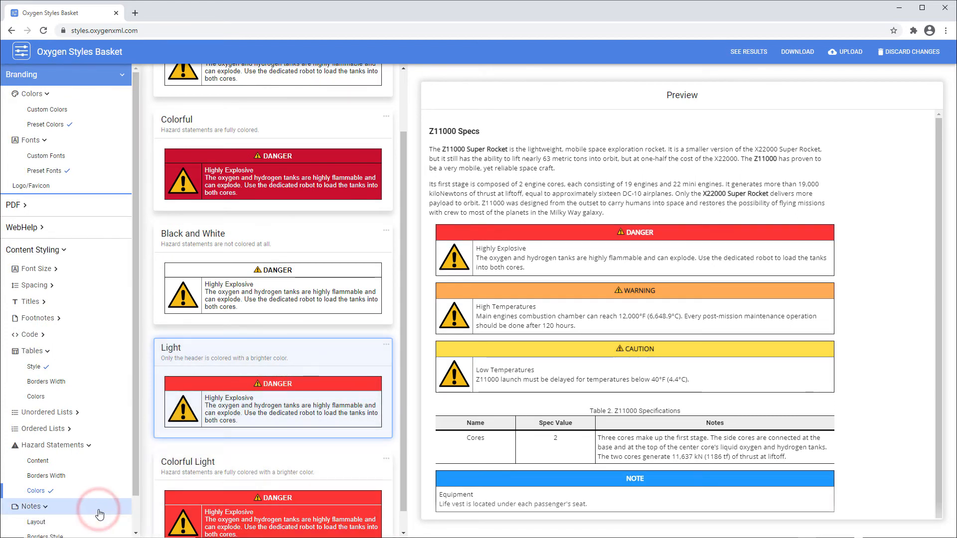
click(95, 499)
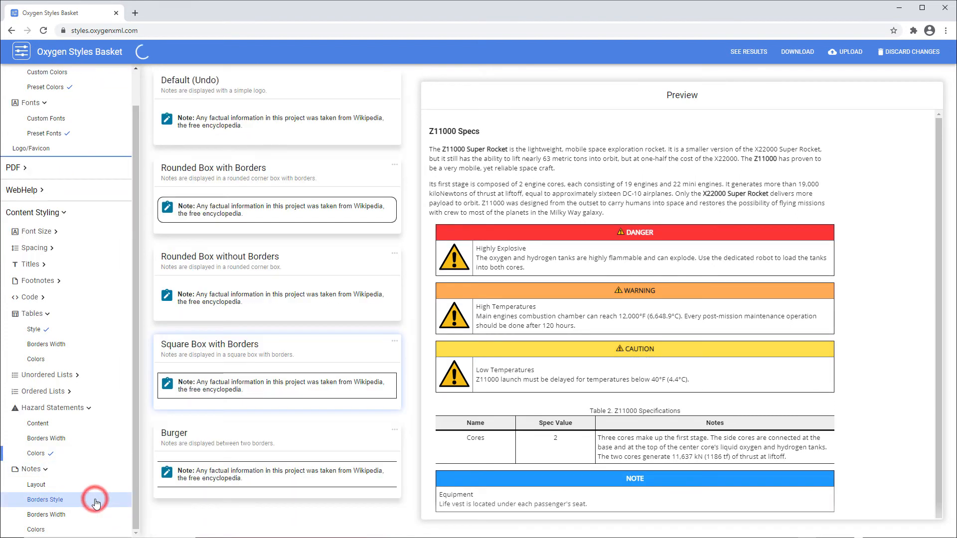
click(280, 208)
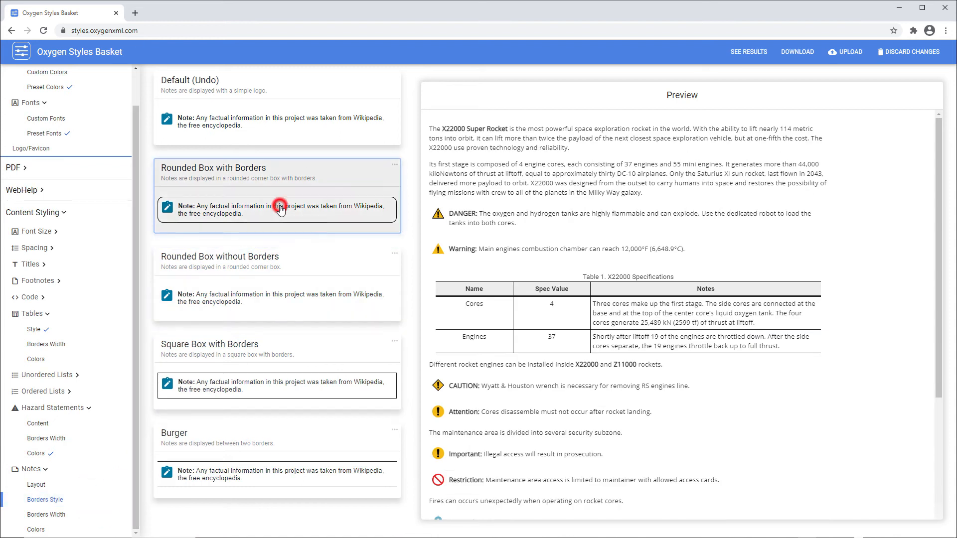
click(93, 531)
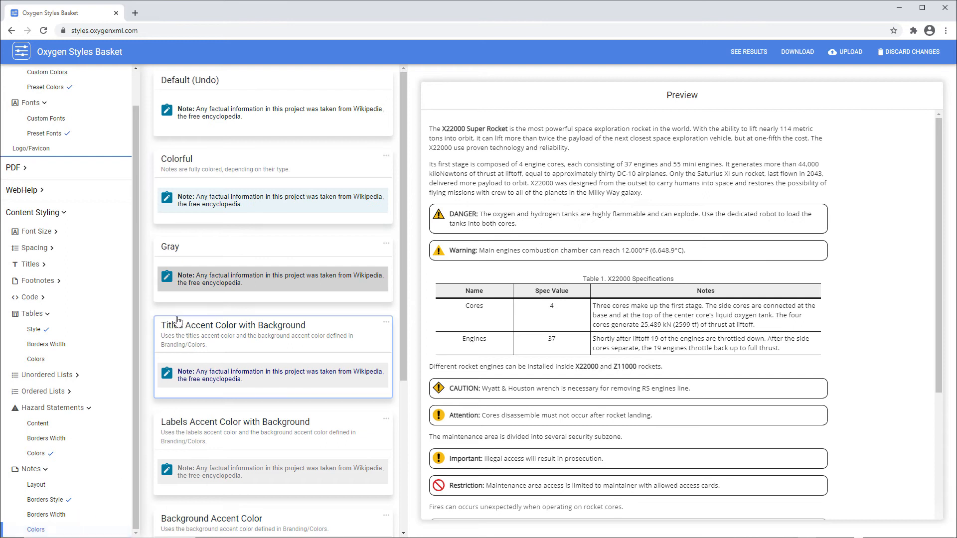
click(238, 198)
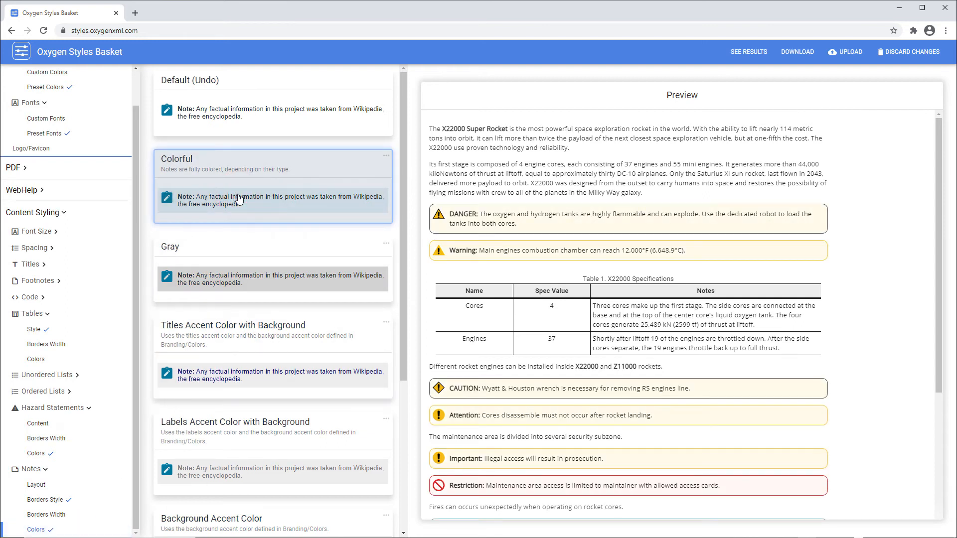
drag(935, 335, 929, 444)
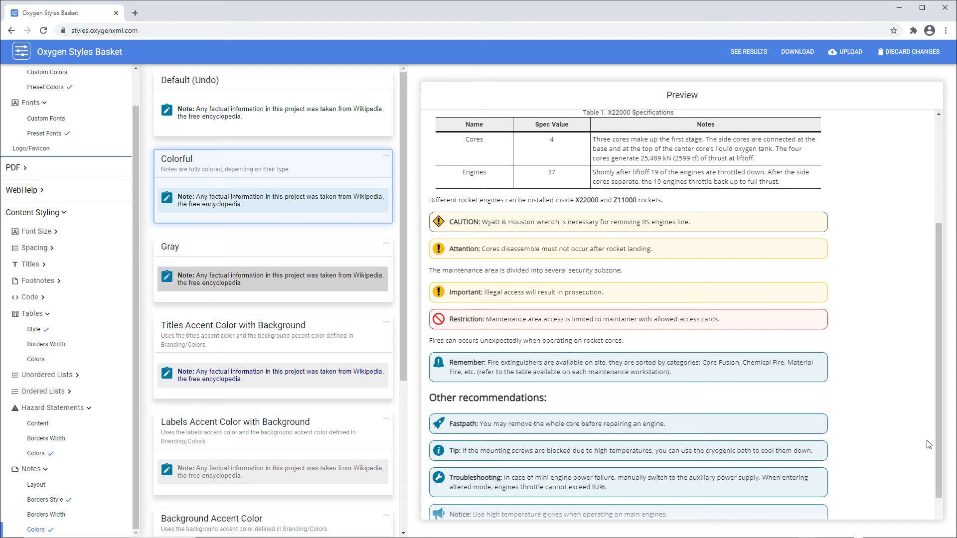
- Generate the WebHelp output and view its Planets and Terrestrial Planets topic pages
click(748, 52)
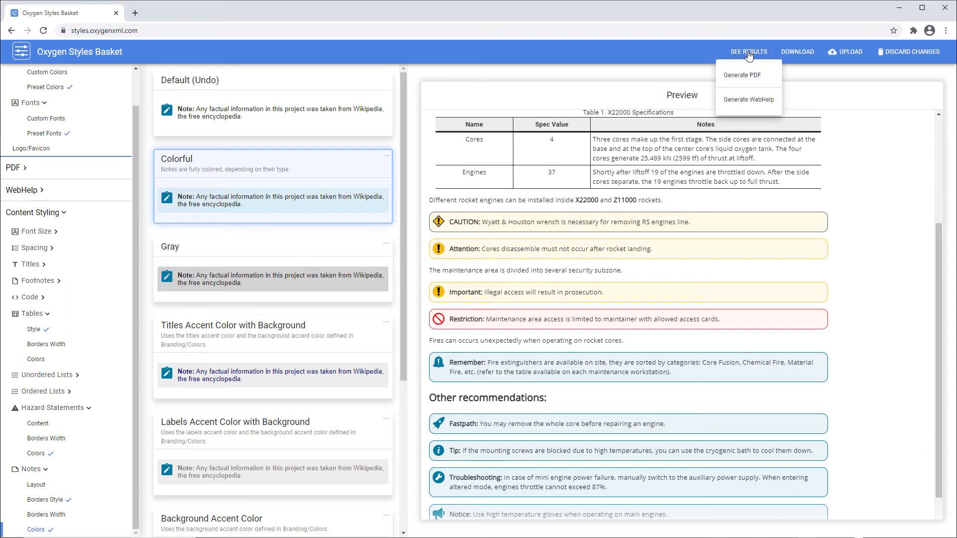
click(748, 100)
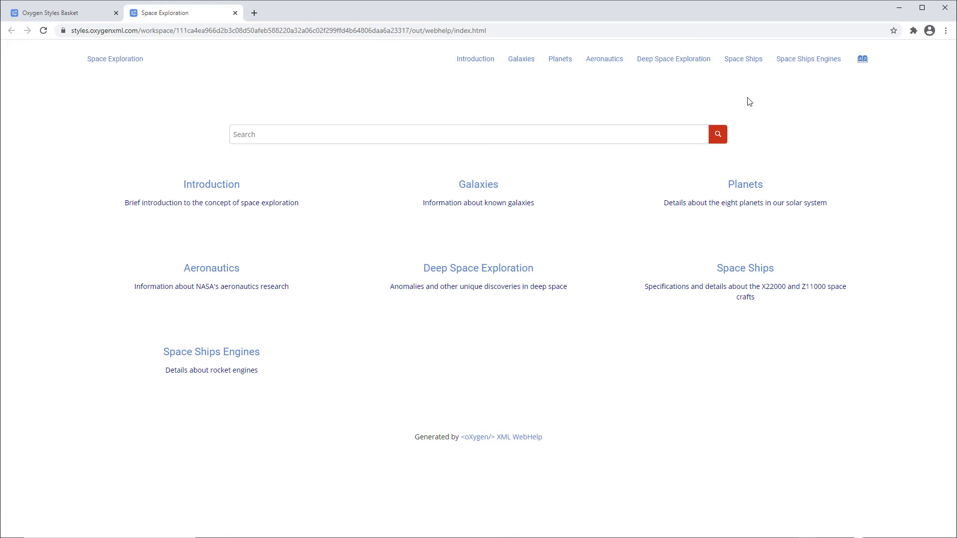
click(747, 185)
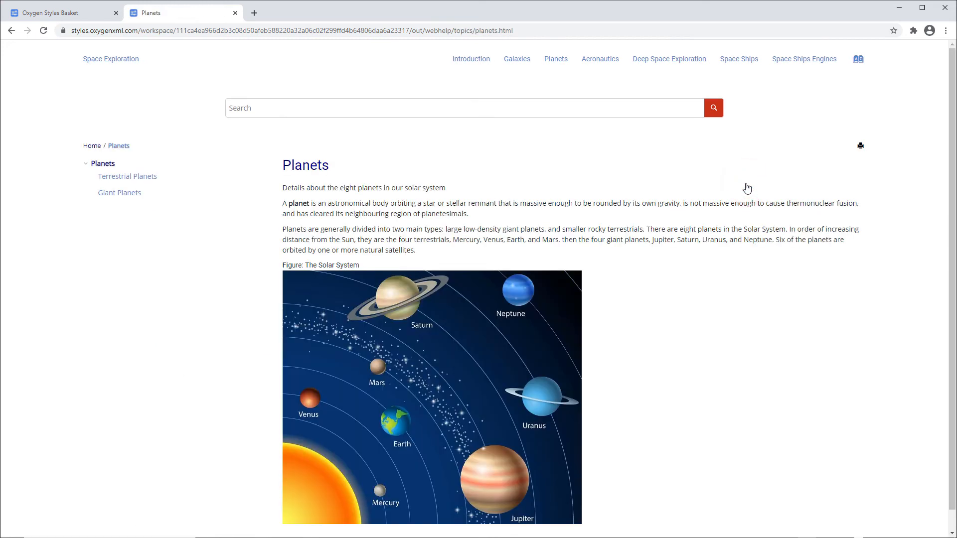
click(151, 183)
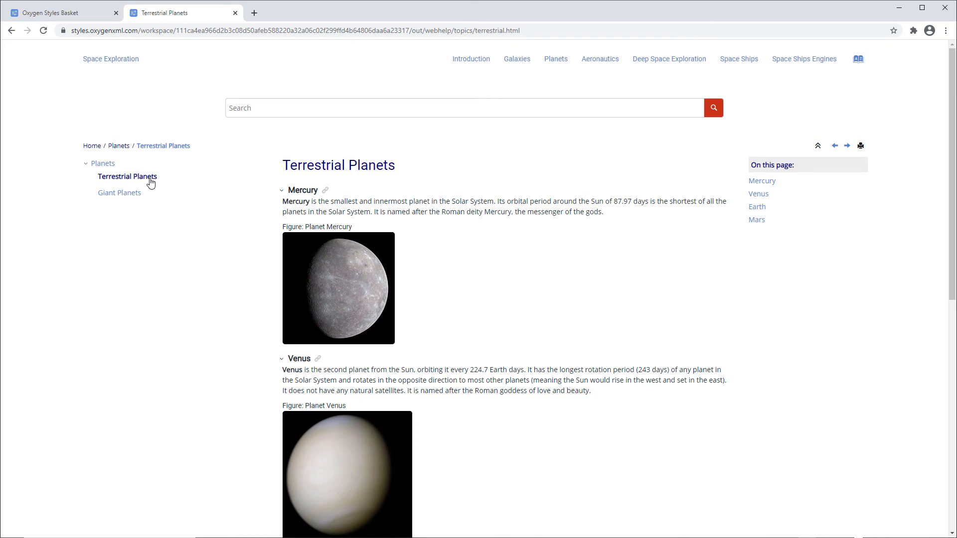
- Return to Oxygen Styles Basket and download the customization as a Publishing Template zip file with CSS and resources
click(100, 15)
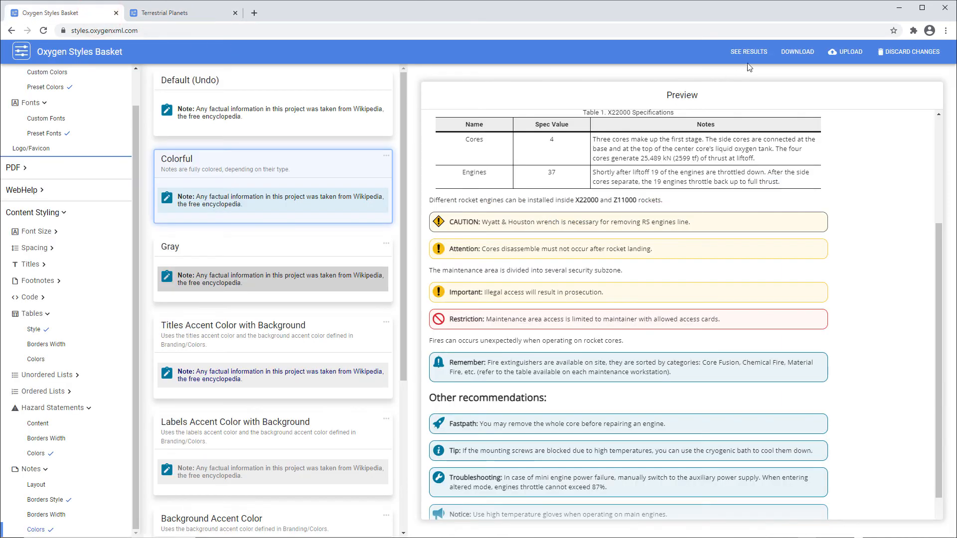
click(796, 53)
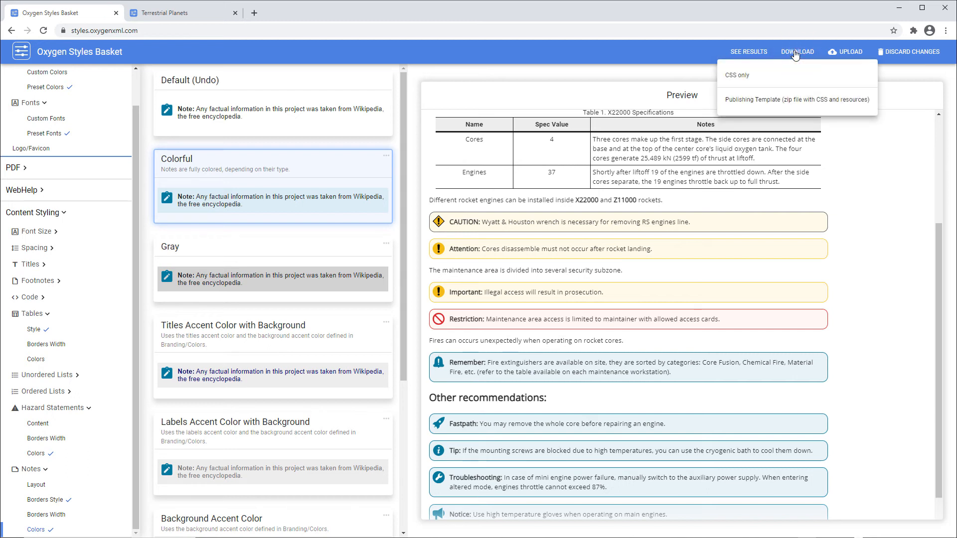
click(795, 98)
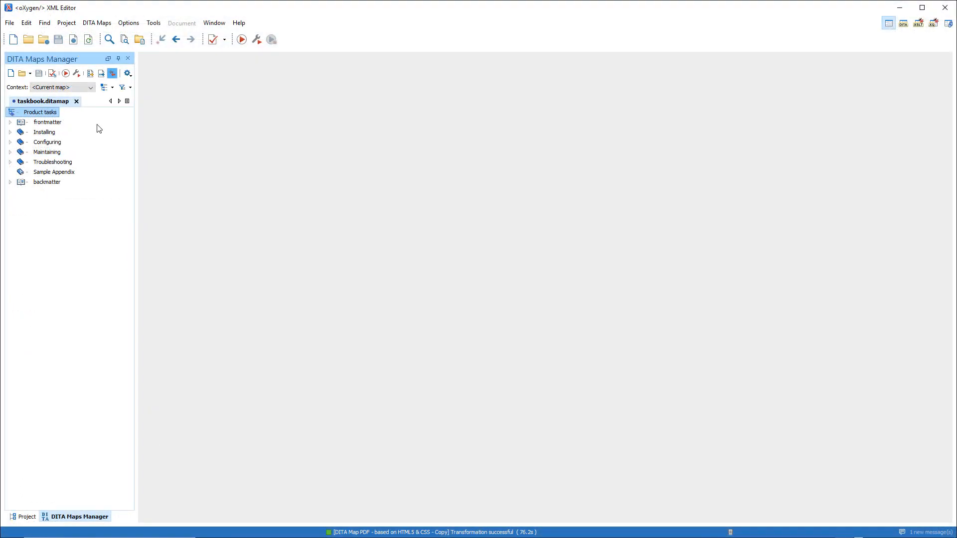
- In Oxygen XML Editor, duplicate the "DITA Map WebHelp Responsive" transformation scenario, using styles.zip as its custom publishing template
click(76, 74)
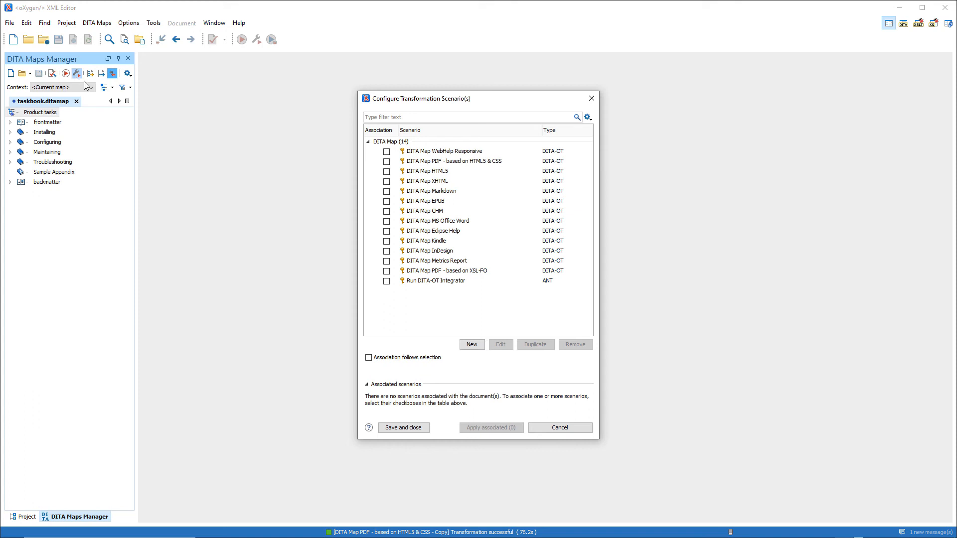
click(413, 150)
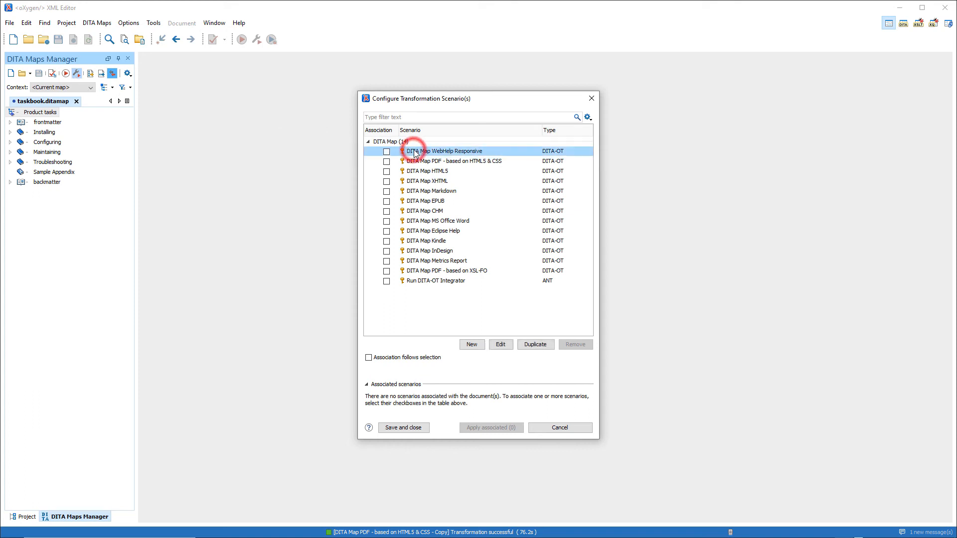
click(524, 345)
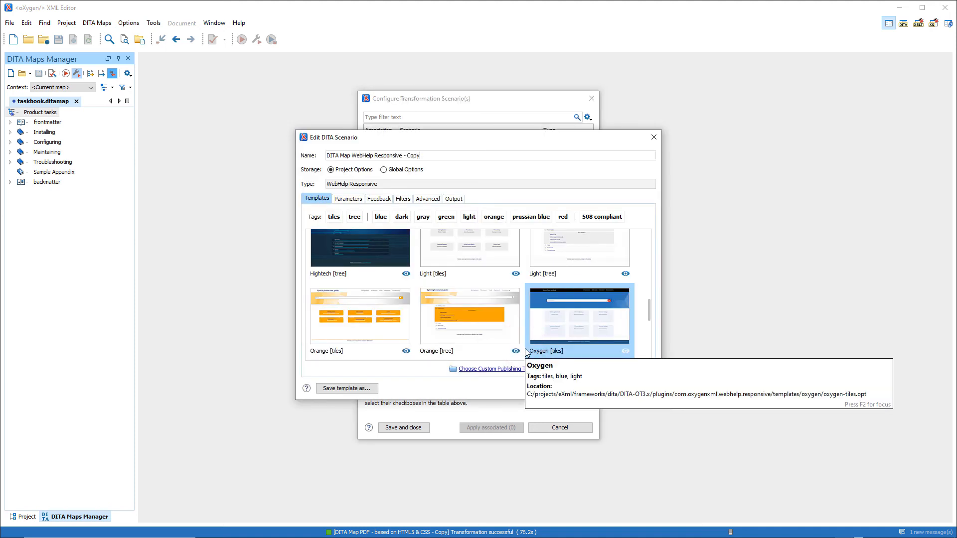
click(510, 369)
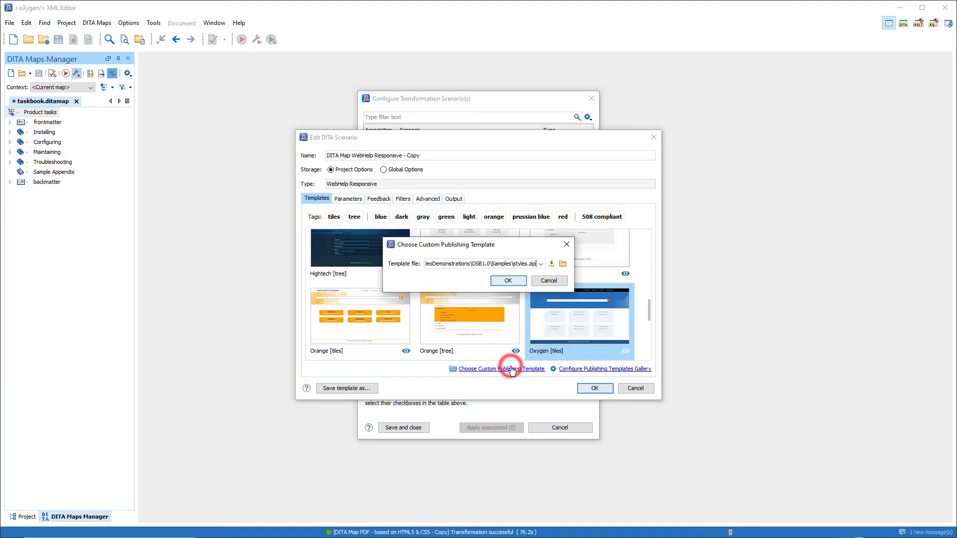
click(508, 281)
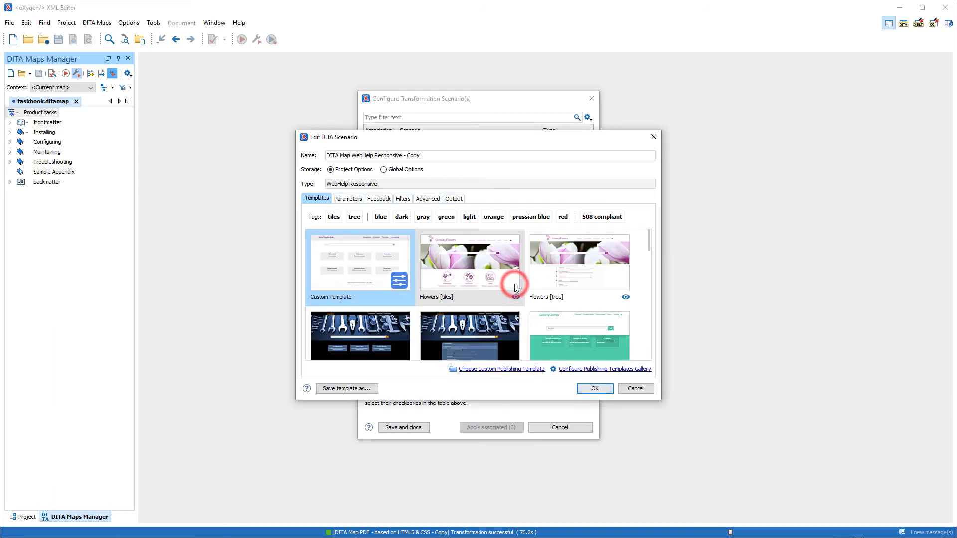
click(595, 388)
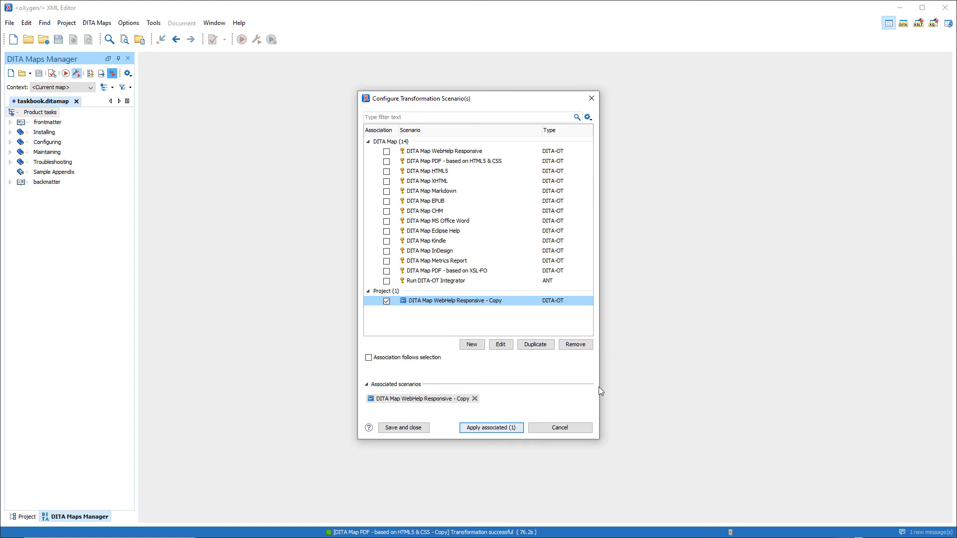
- Duplicate the "DITA Map PDF - based on HTML5 & CSS" scenario, using styles.zip as its custom publishing template
click(471, 164)
click(530, 346)
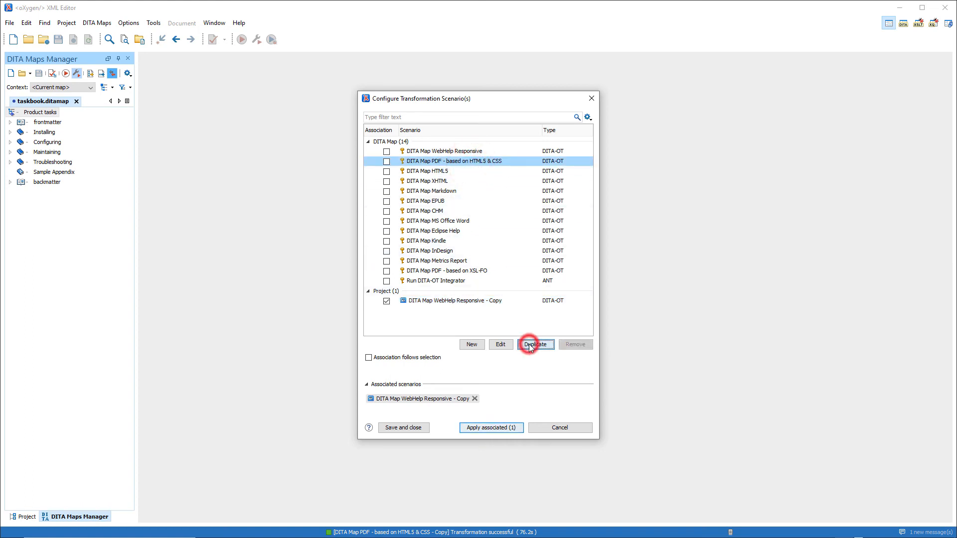
click(523, 368)
click(511, 281)
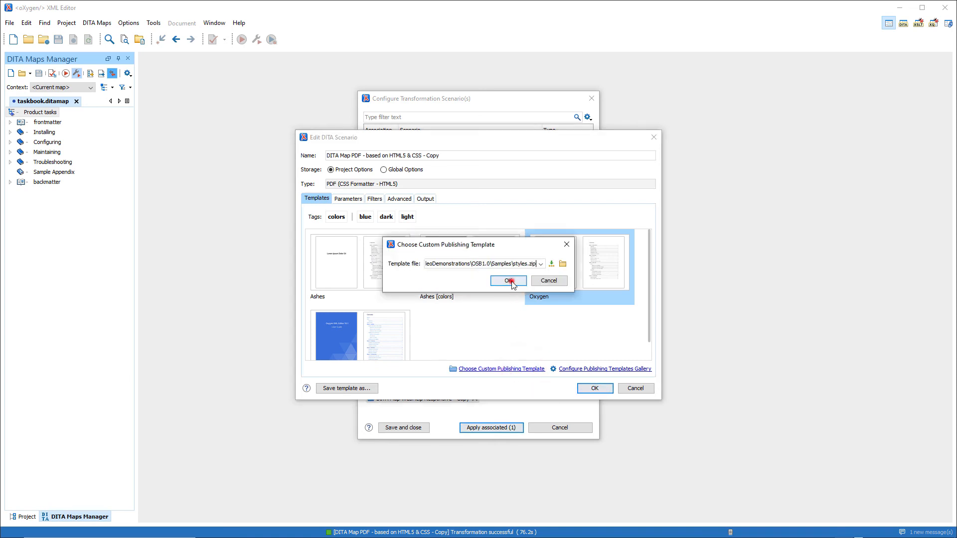
click(595, 388)
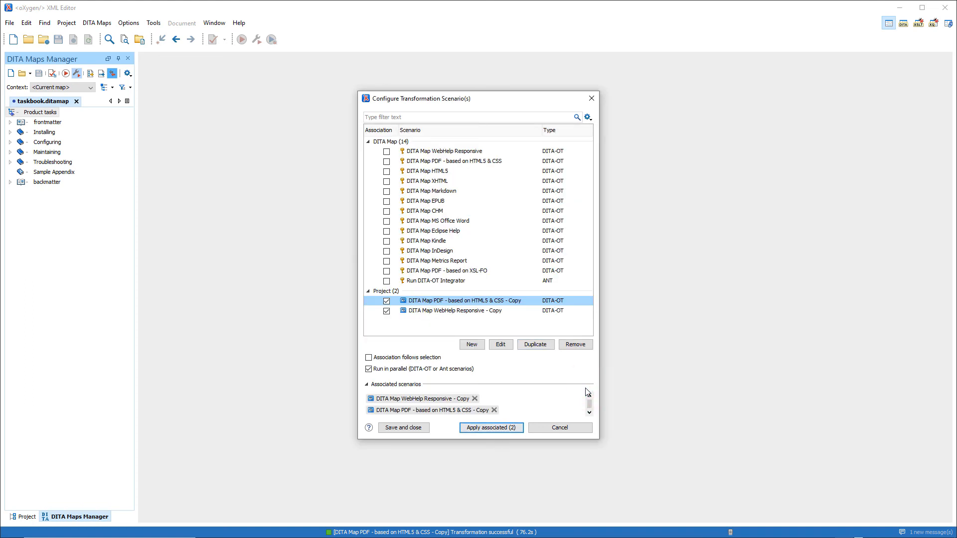
- Run both associated scenarios and view the "Configuring your Web Server" topic in the PDF and WebHelp outputs
click(503, 427)
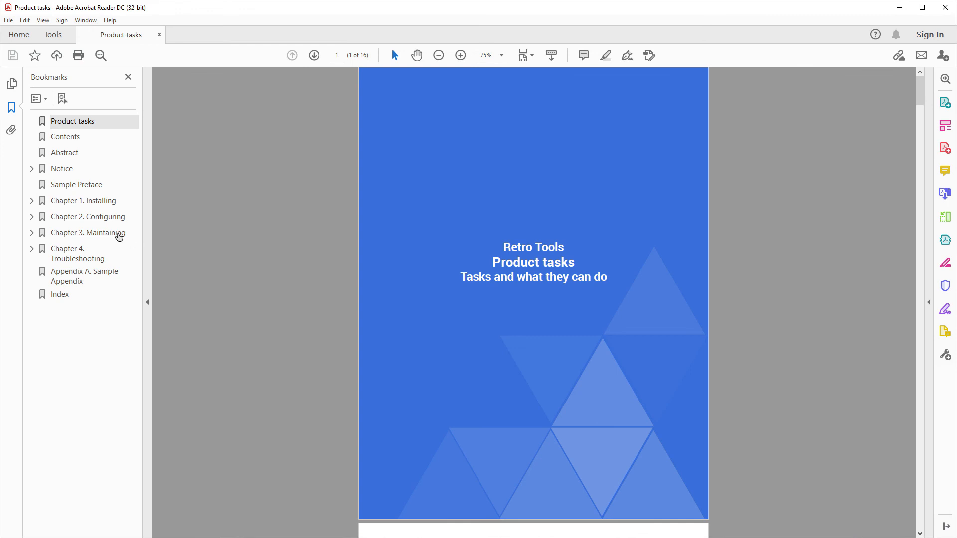
click(33, 217)
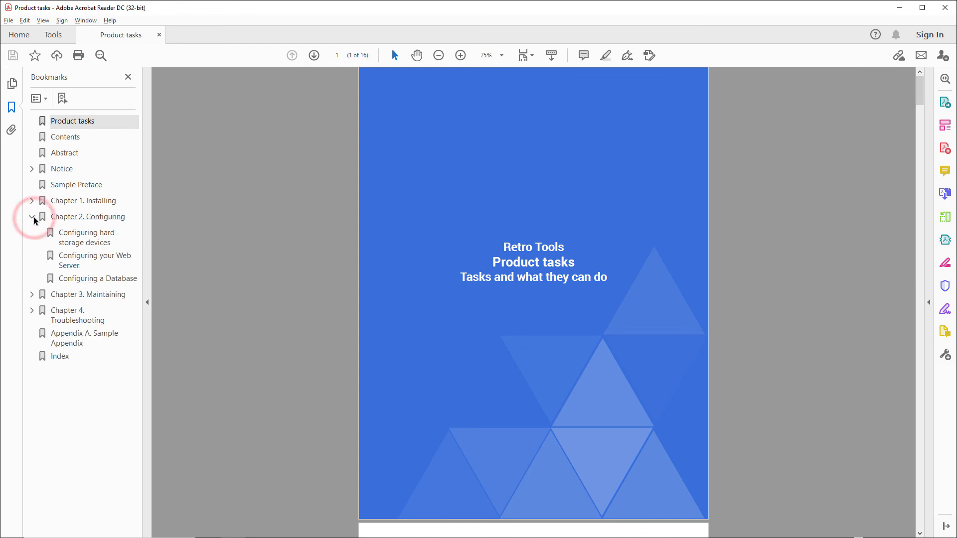
click(79, 260)
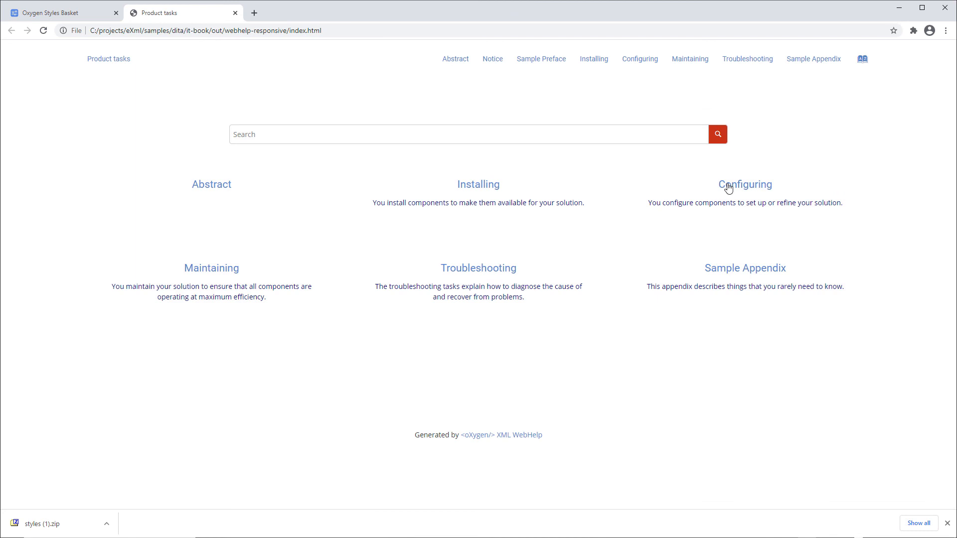
click(728, 187)
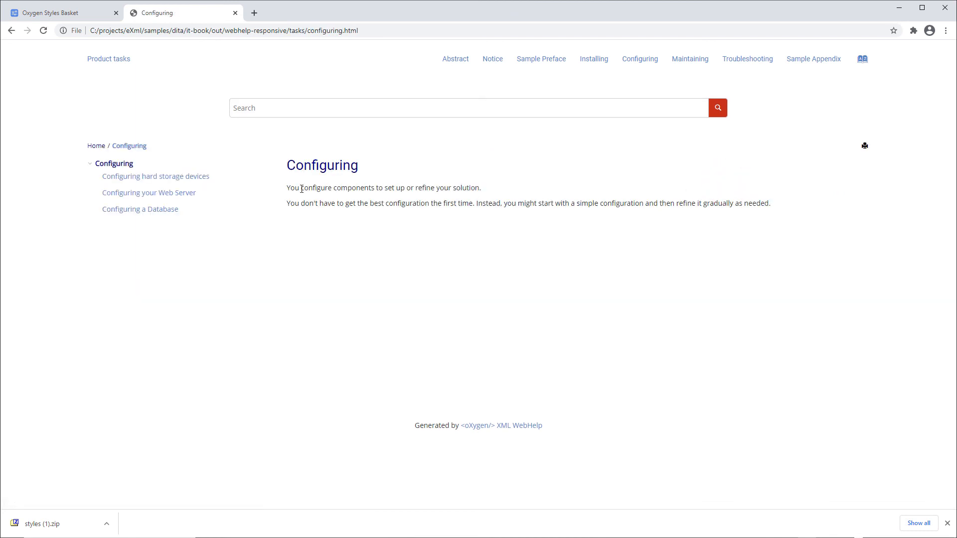
click(188, 193)
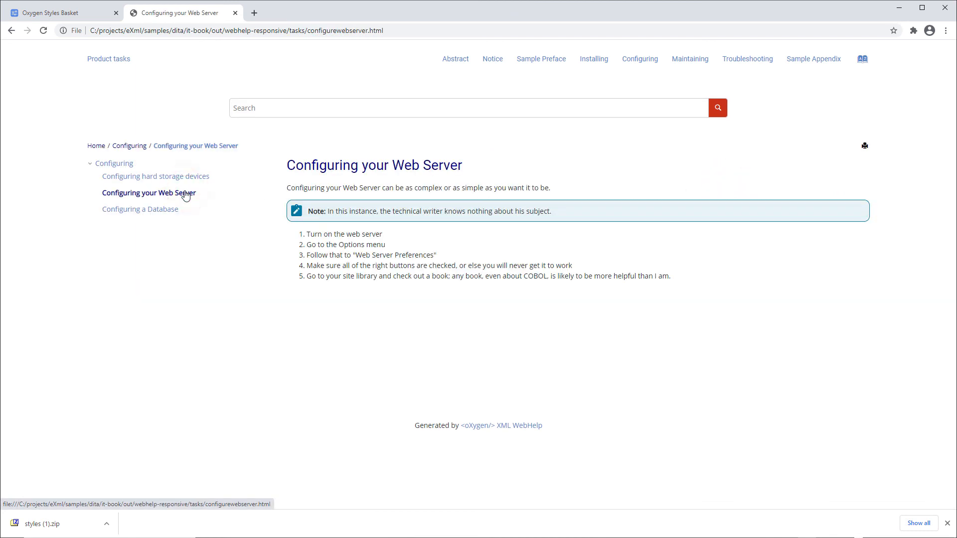